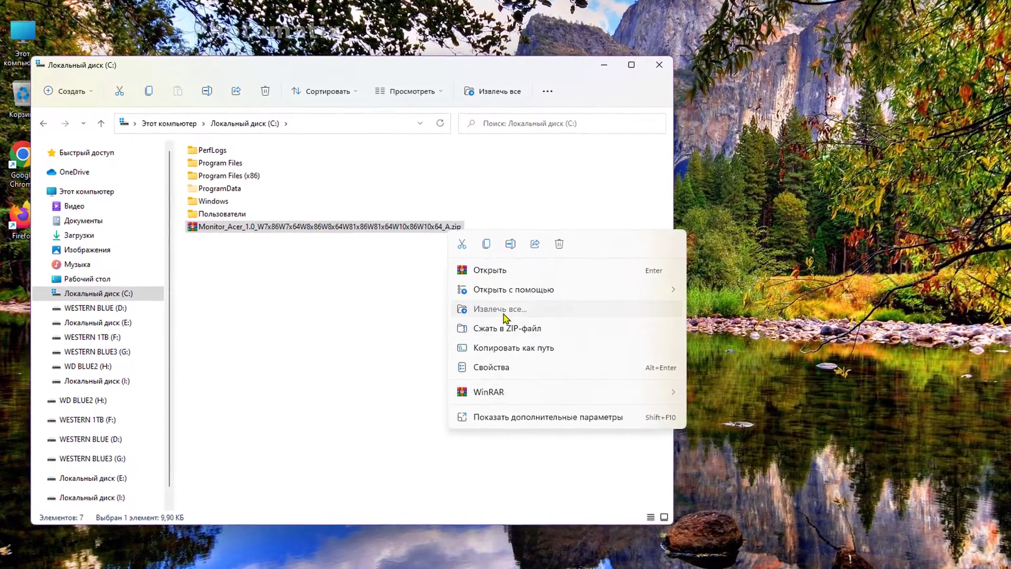
Step: Extract the whole Monitor_Acer_1.0 driver archive stored in the root of drive C
left_click(498, 311)
left_click(708, 395)
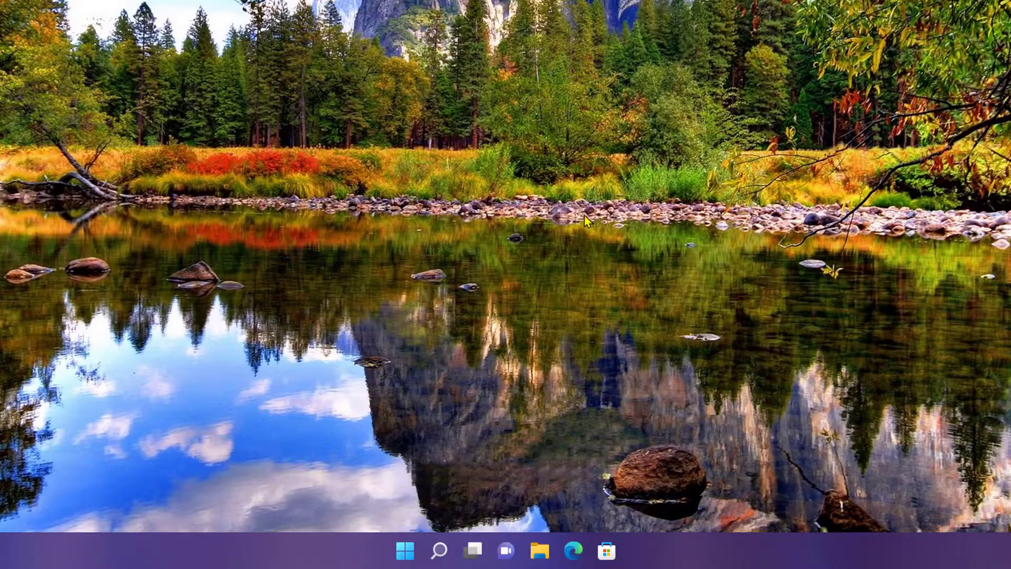
Step: Open Device Manager and bring up the driver details of Универсальный монитор PnP in the Мониторы category
right_click(406, 552)
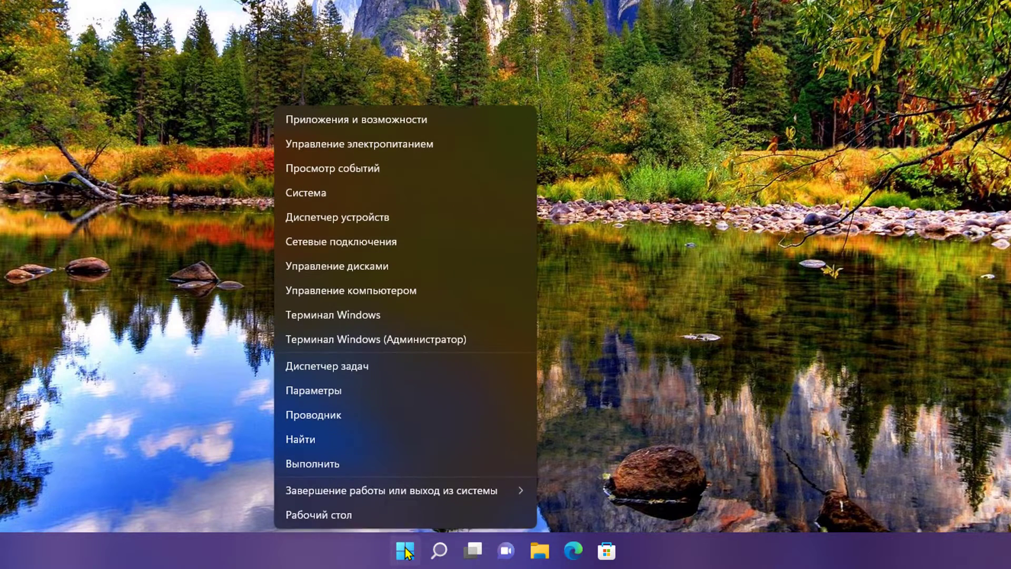
left_click(390, 217)
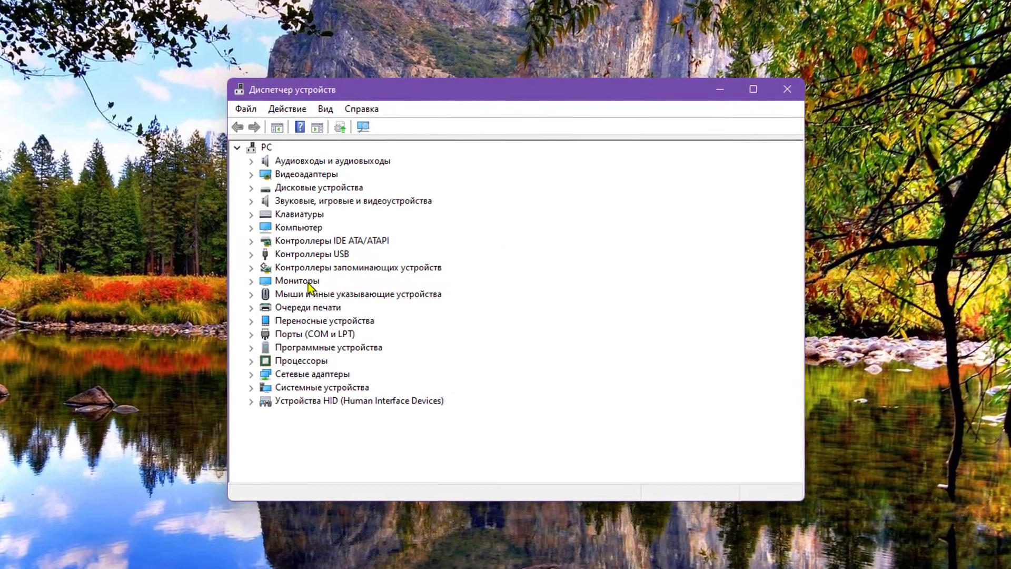
double_click(286, 283)
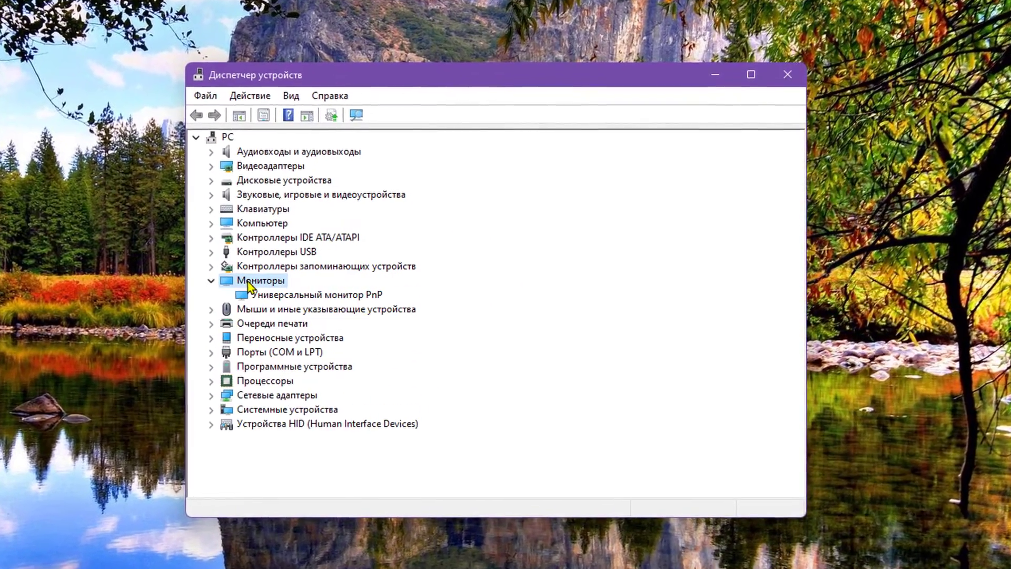
left_click(349, 296)
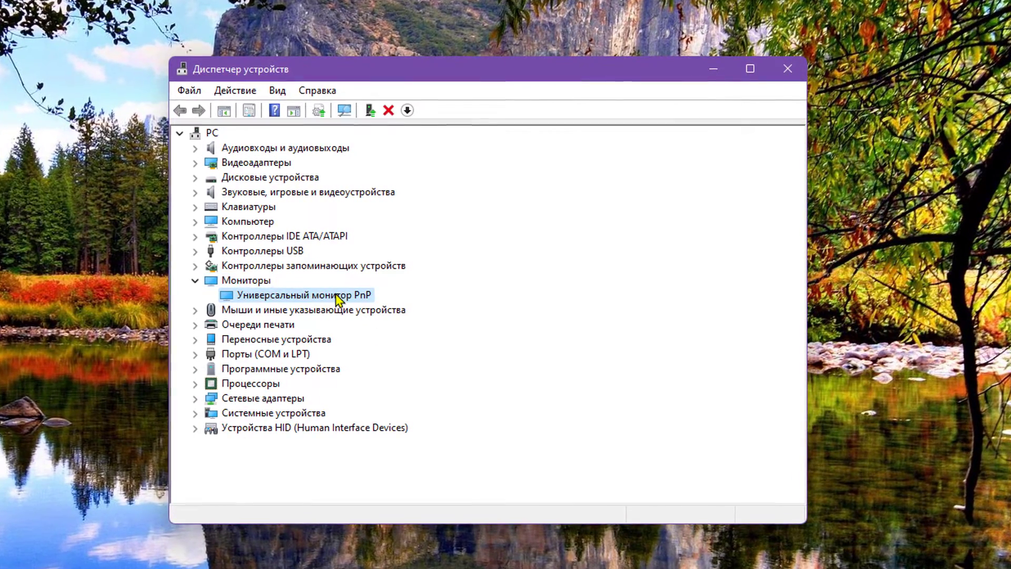
double_click(281, 298)
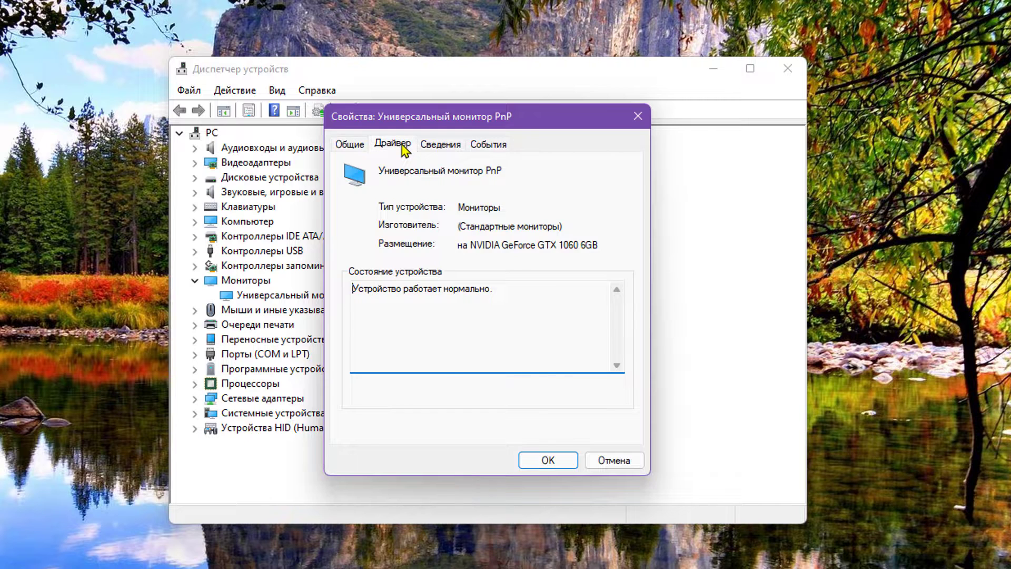
left_click(403, 147)
Step: Try updating the generic PnP monitor's driver with the automatic driver search, and close the update wizard
left_click(392, 329)
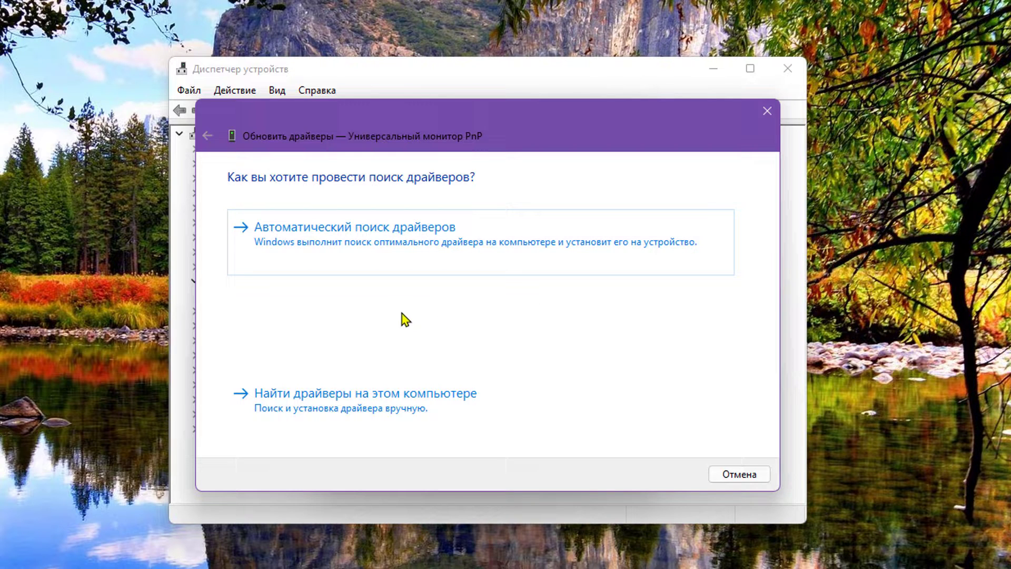
left_click(393, 268)
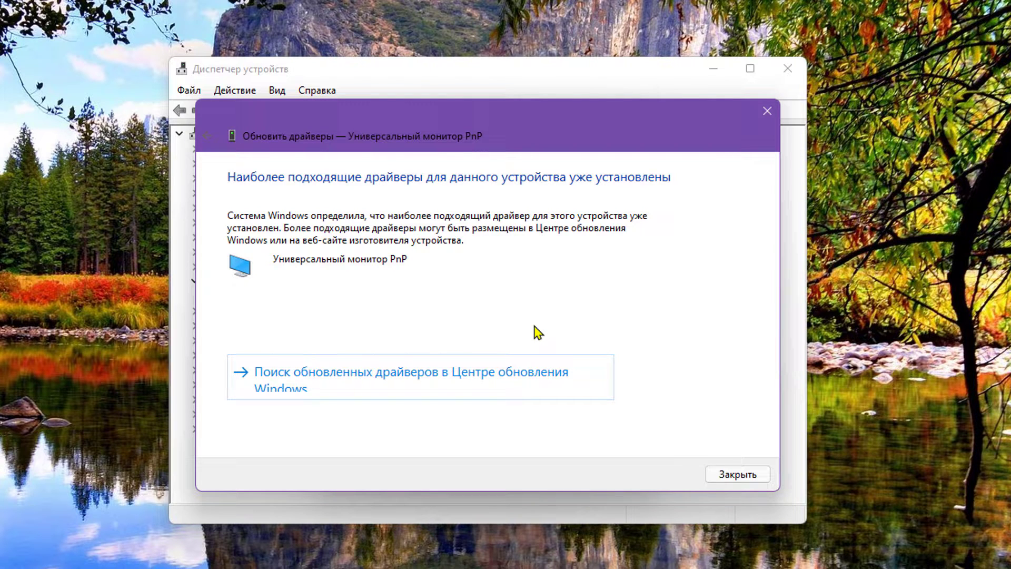
left_click(729, 476)
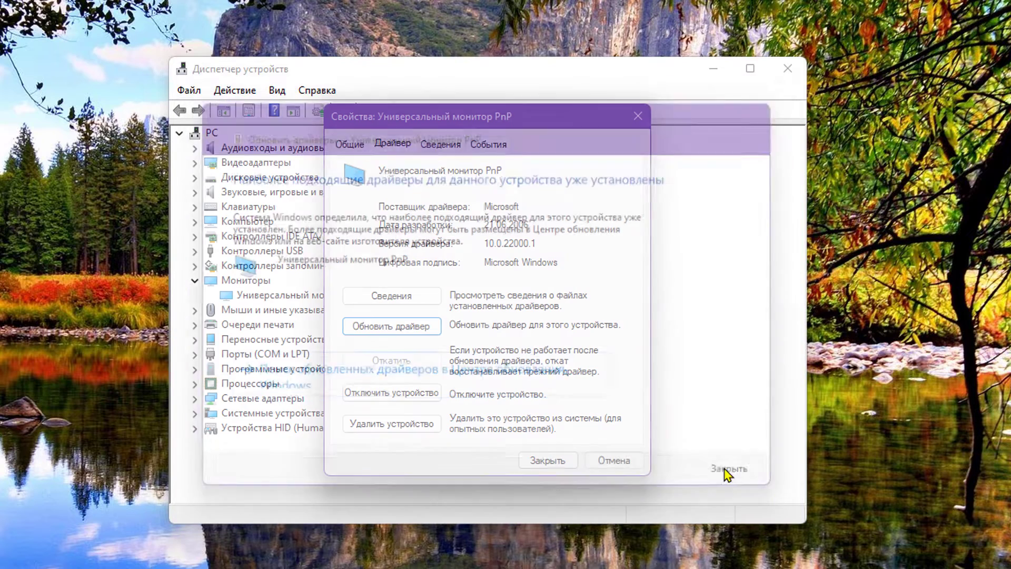
Step: Start a manual driver update for the generic PnP monitor and set the search location to the extracted Monitor_Acer_1.0 folder on drive C
left_click(396, 333)
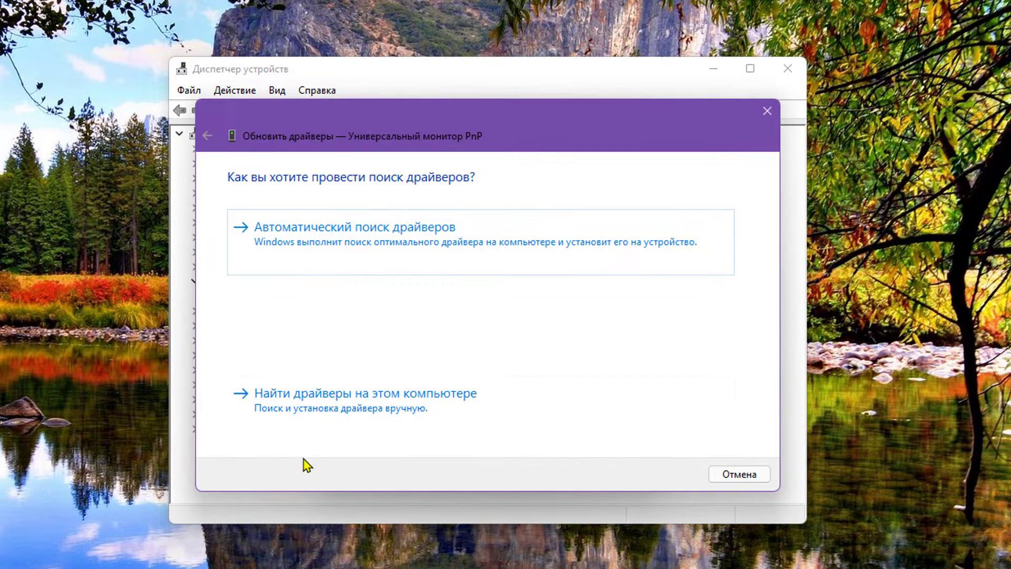
left_click(392, 412)
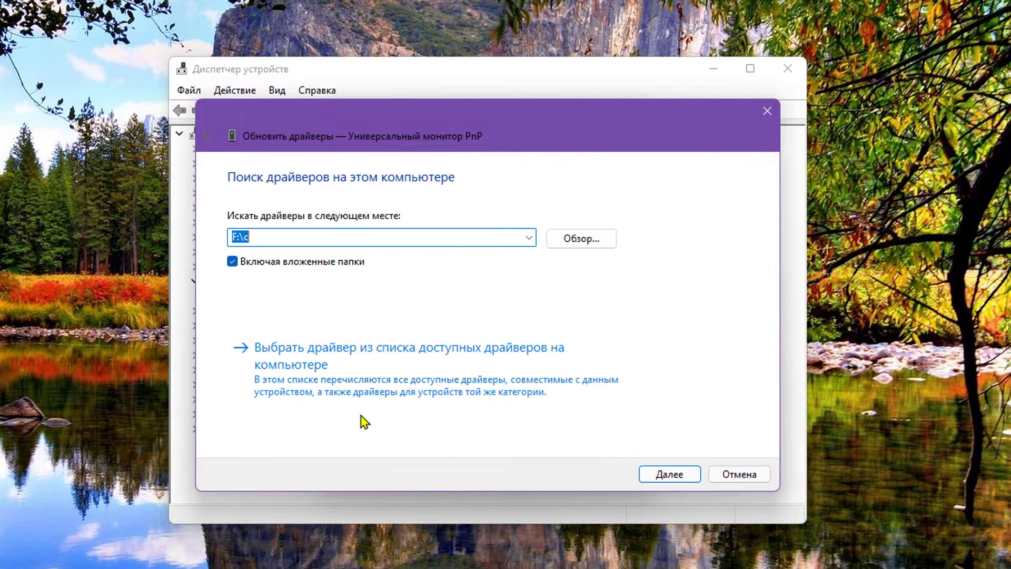
left_click(575, 240)
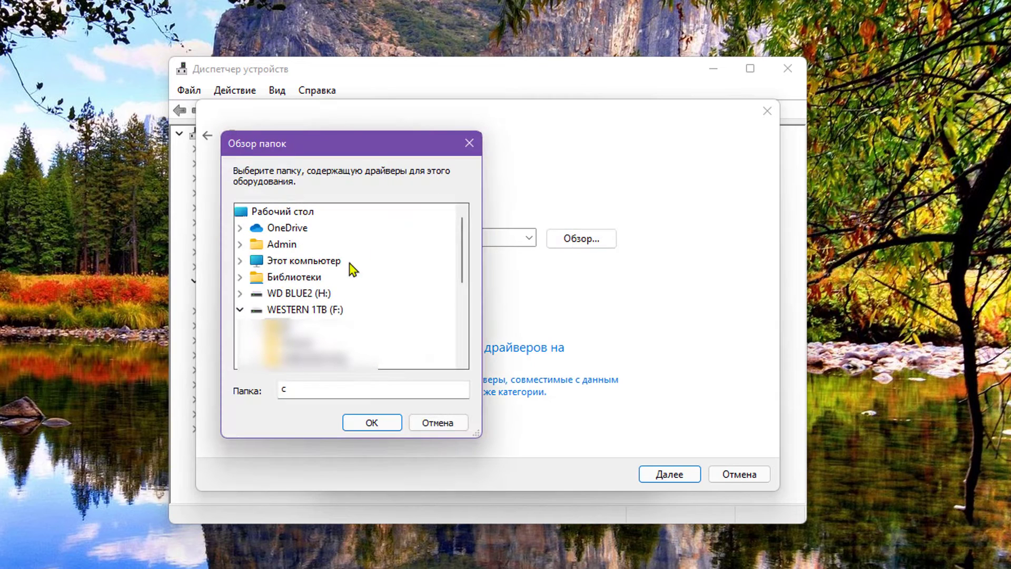
double_click(311, 261)
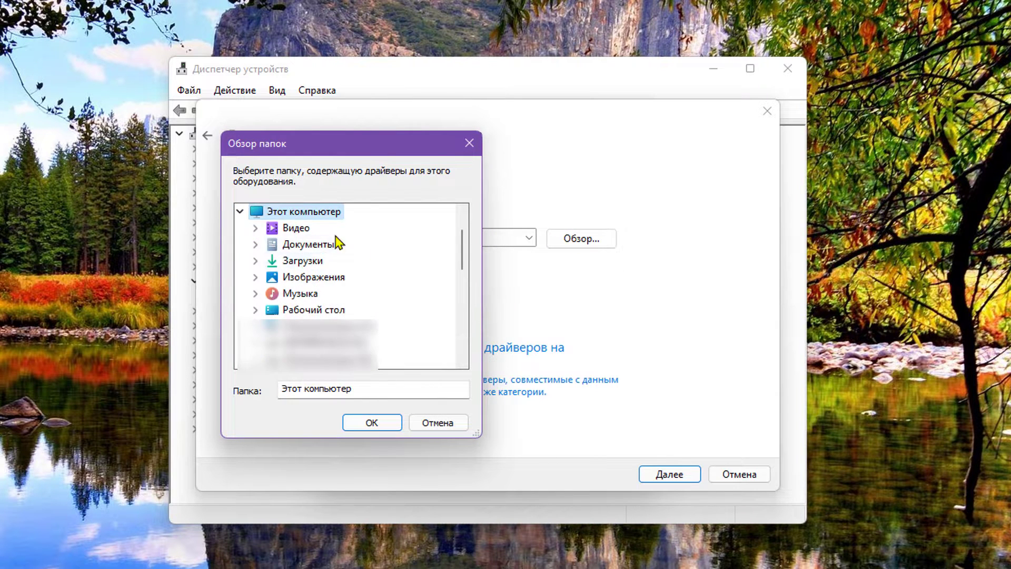
double_click(363, 326)
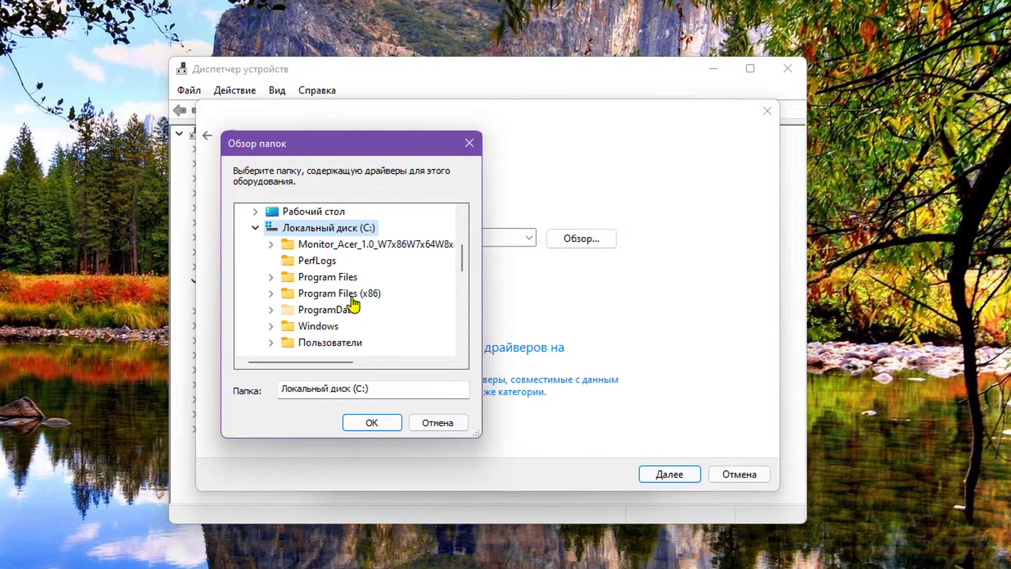
double_click(363, 257)
left_click_drag(323, 361, 266, 371)
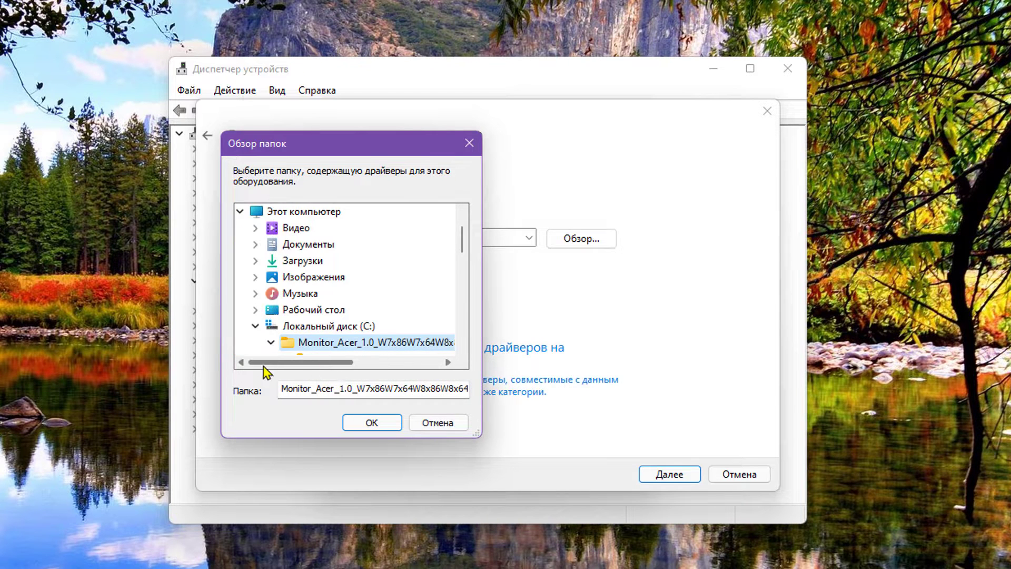
left_click(371, 423)
Step: Install the monitor driver from the chosen folder, and close the wizard and the monitor's properties
left_click(665, 473)
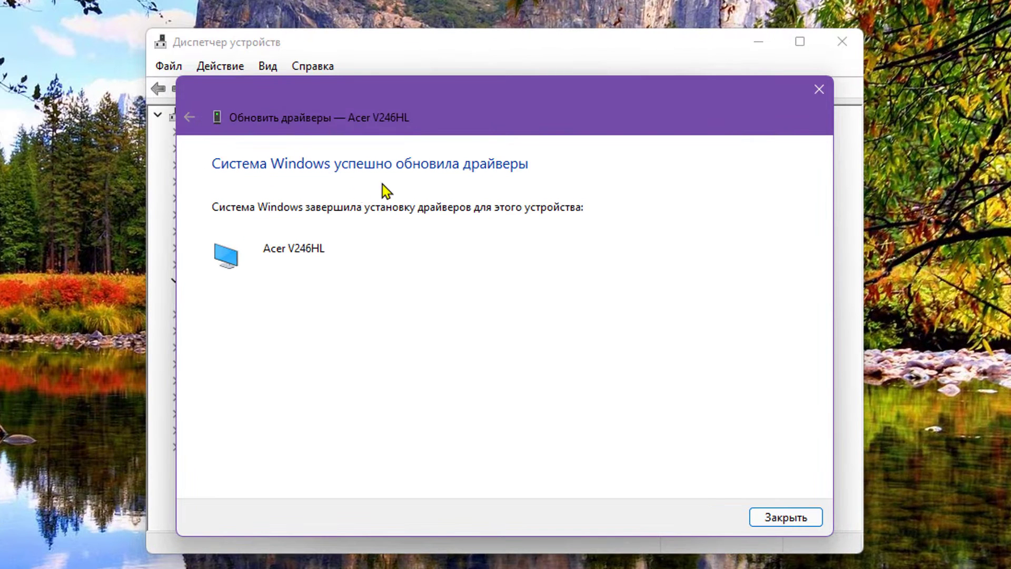
left_click(798, 518)
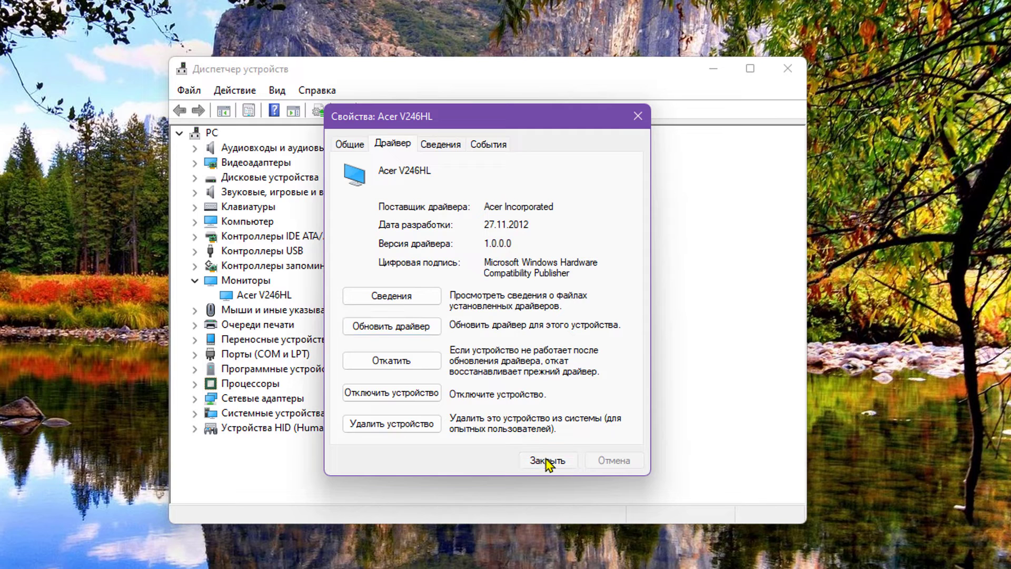
left_click(547, 460)
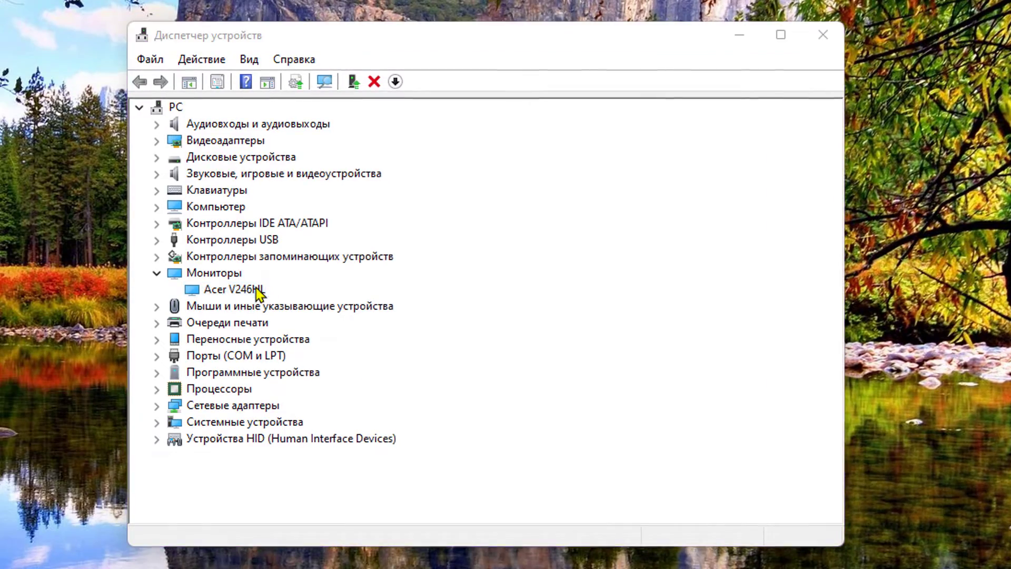
Step: Start a manual driver update for the Acer V246HL and display the list of drivers available on the computer
double_click(172, 296)
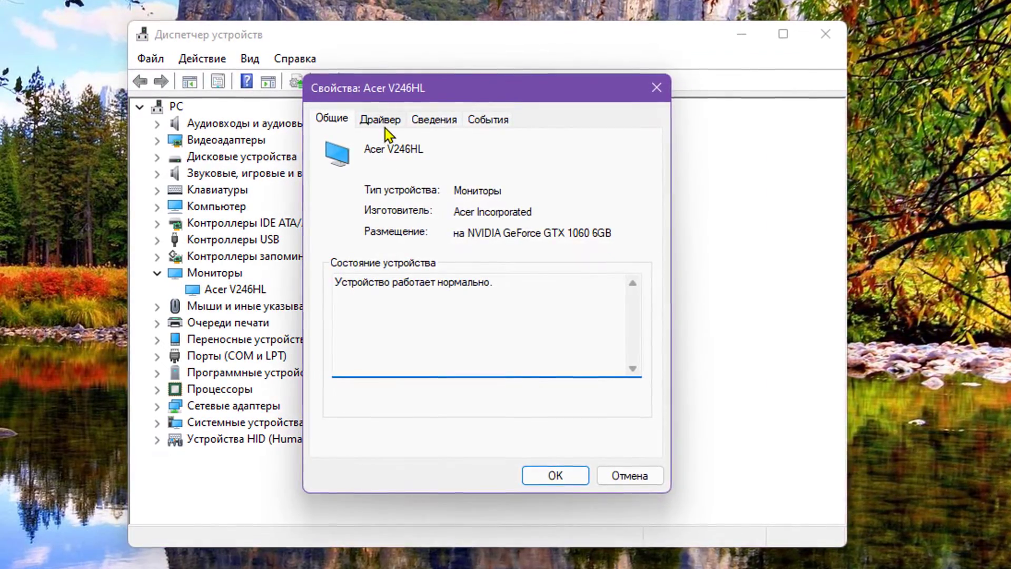
left_click(382, 121)
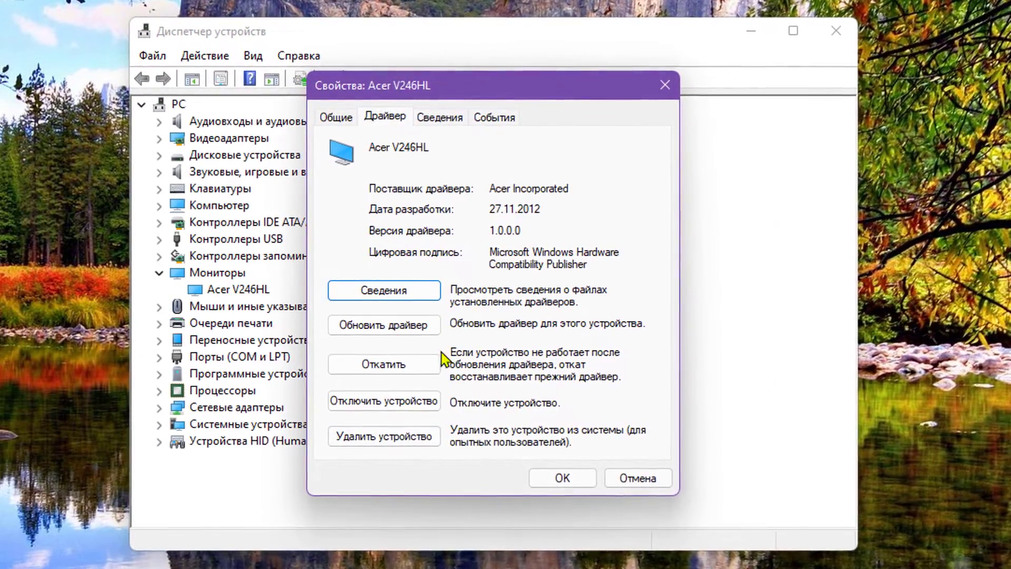
left_click(404, 330)
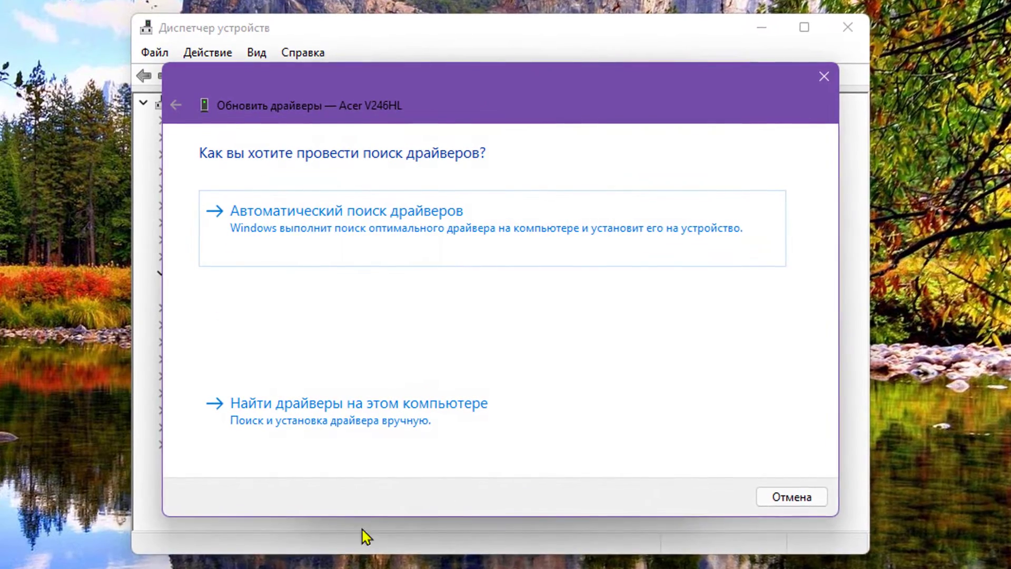
left_click(396, 419)
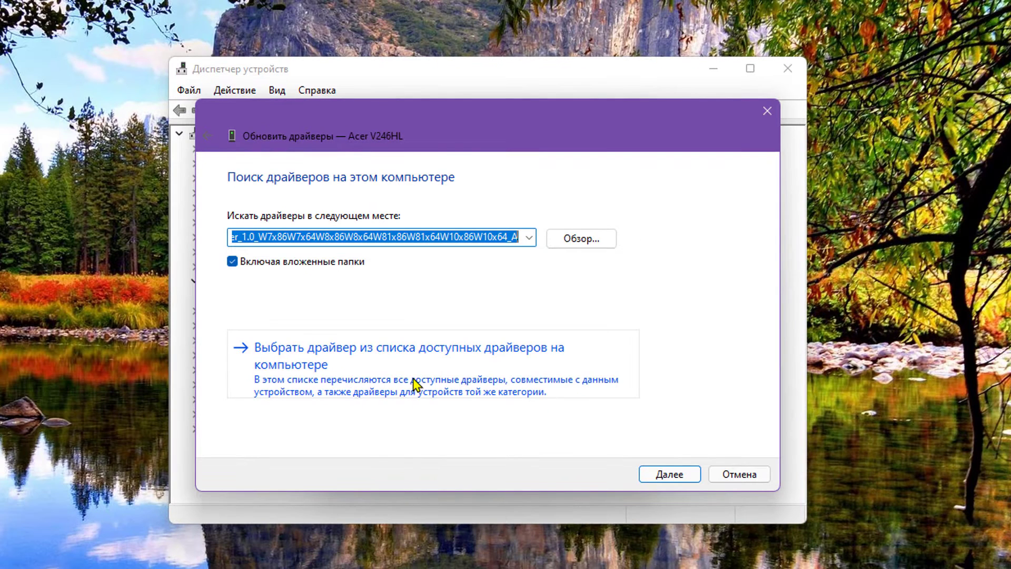
left_click(388, 374)
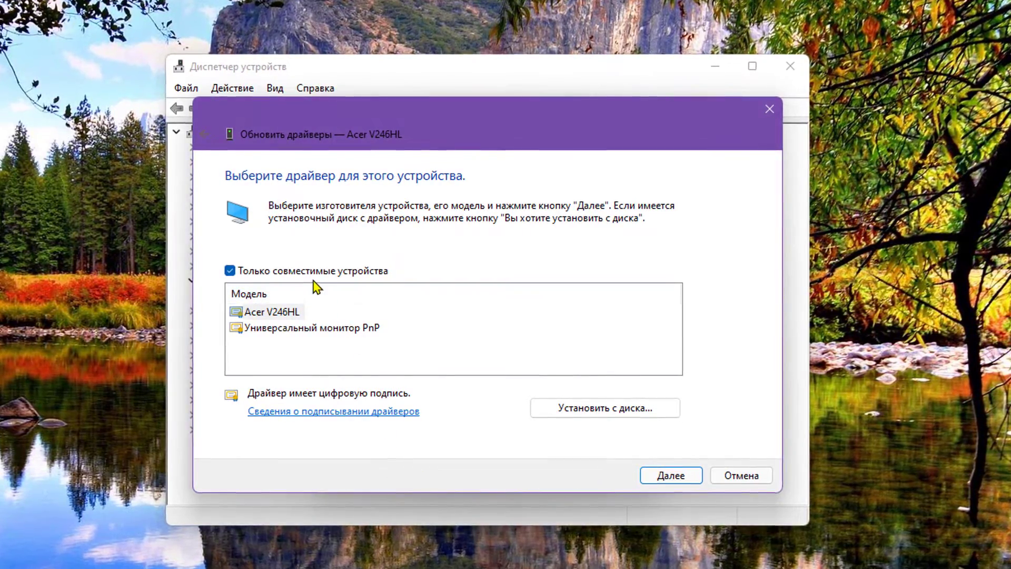
Step: Select the Универсальный монитор PnP and Acer V246HL entries in turn among the compatible drivers to compare them
left_click(269, 276)
left_click(267, 277)
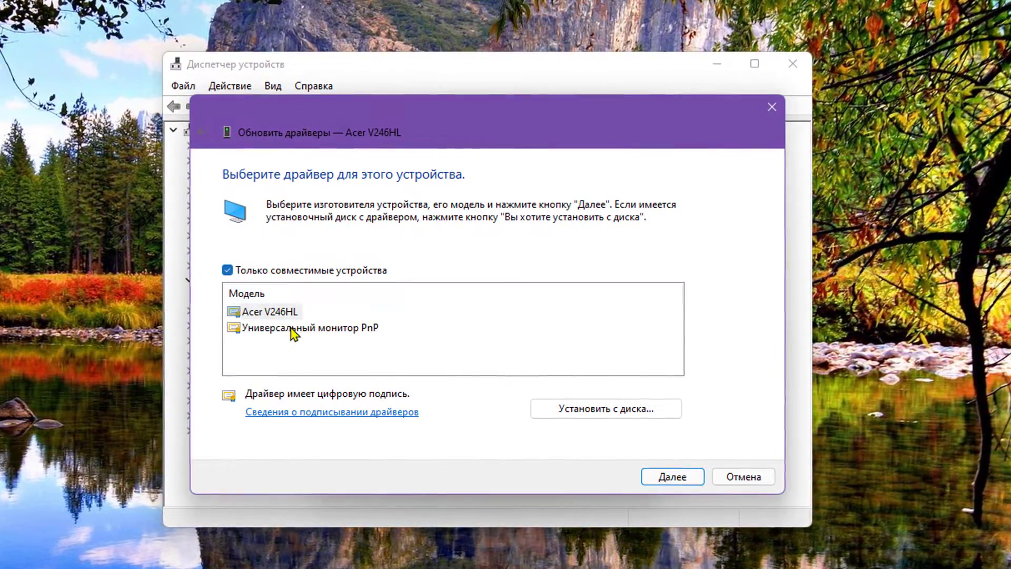
left_click(266, 328)
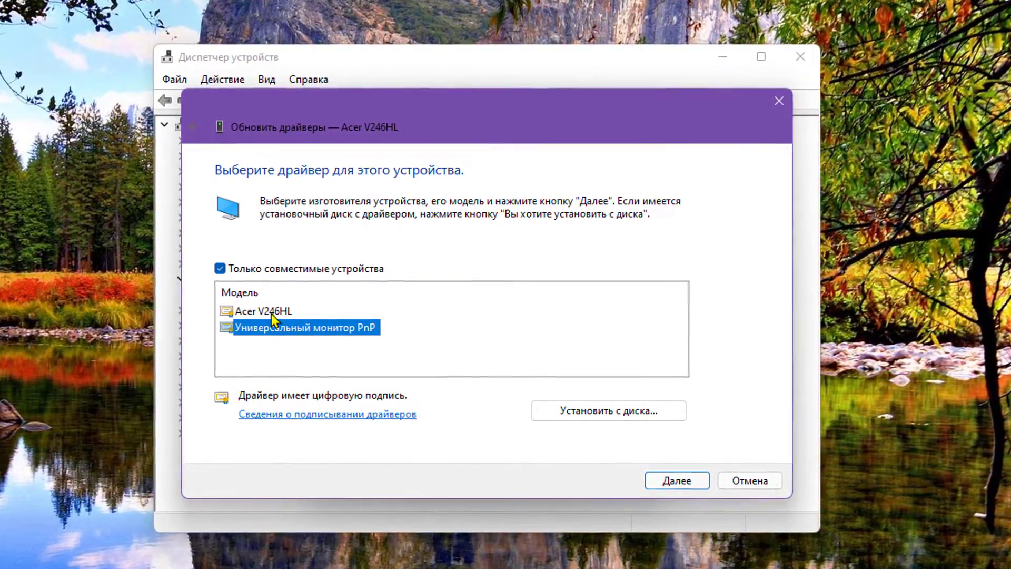
left_click(261, 313)
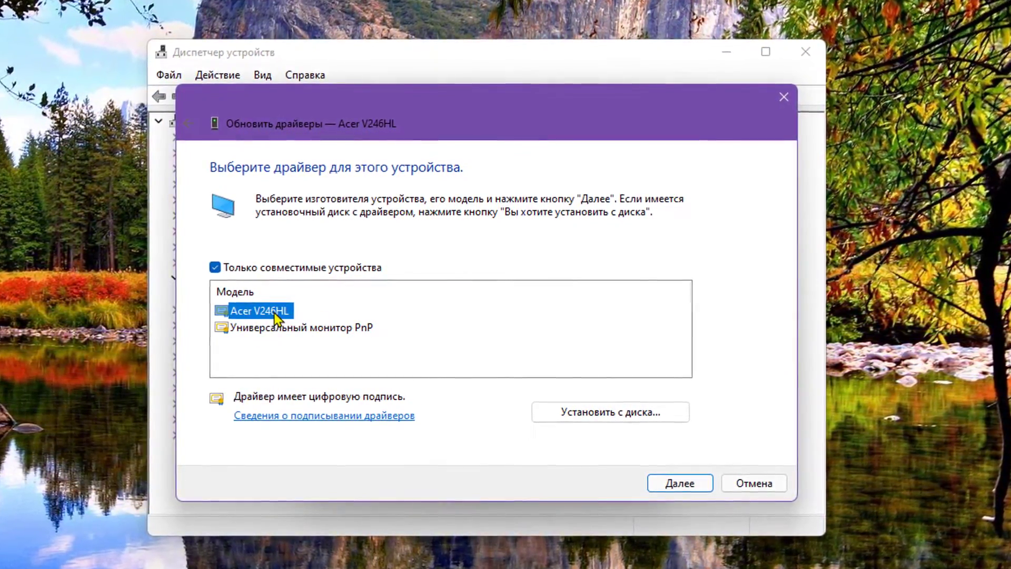
left_click(287, 328)
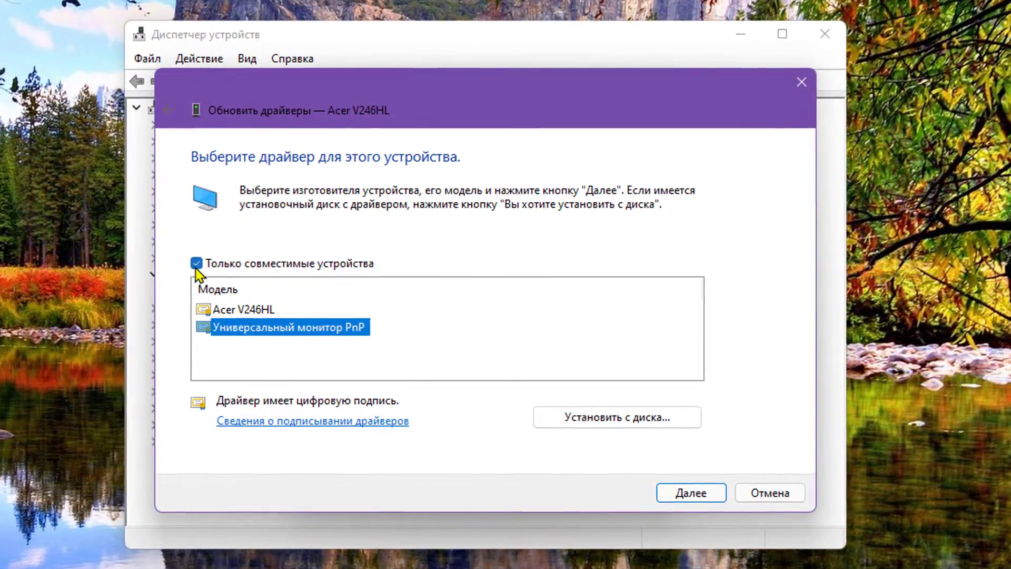
Step: Turn off the compatible-only filter, view the monitor models of manufacturer Acer, and turn the filter back on
left_click(198, 267)
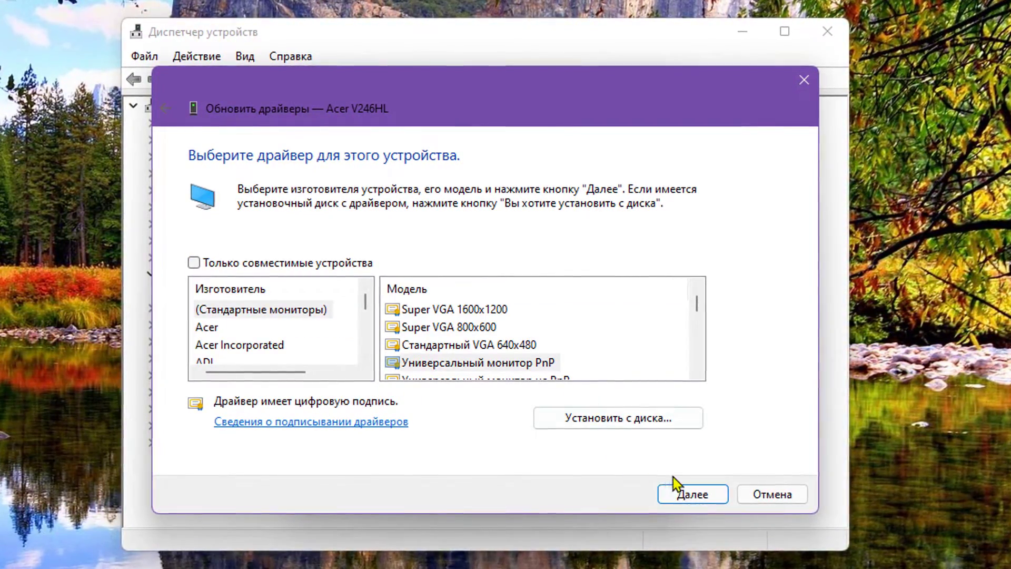
left_click(204, 327)
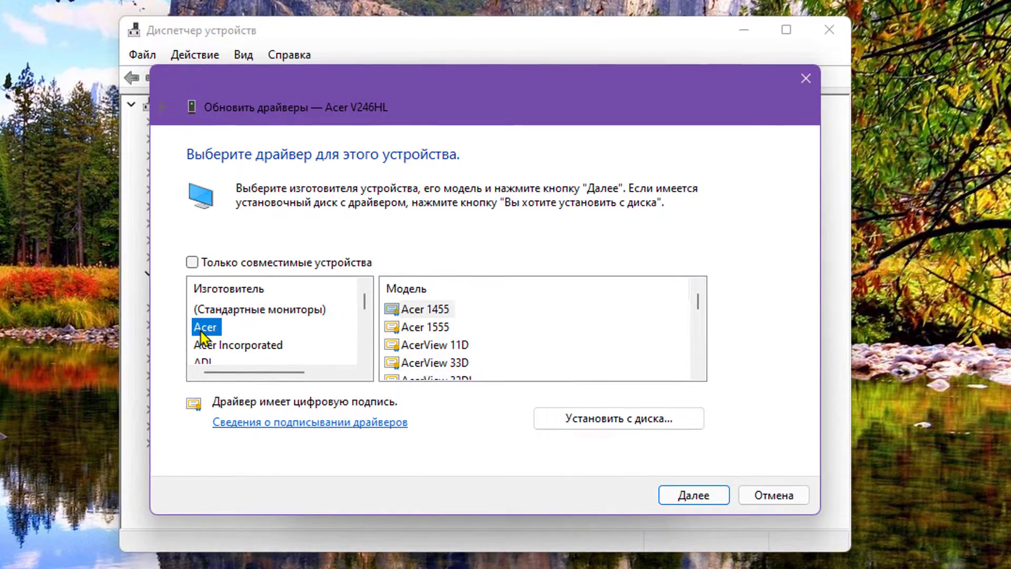
scroll(430, 345, "down", 5)
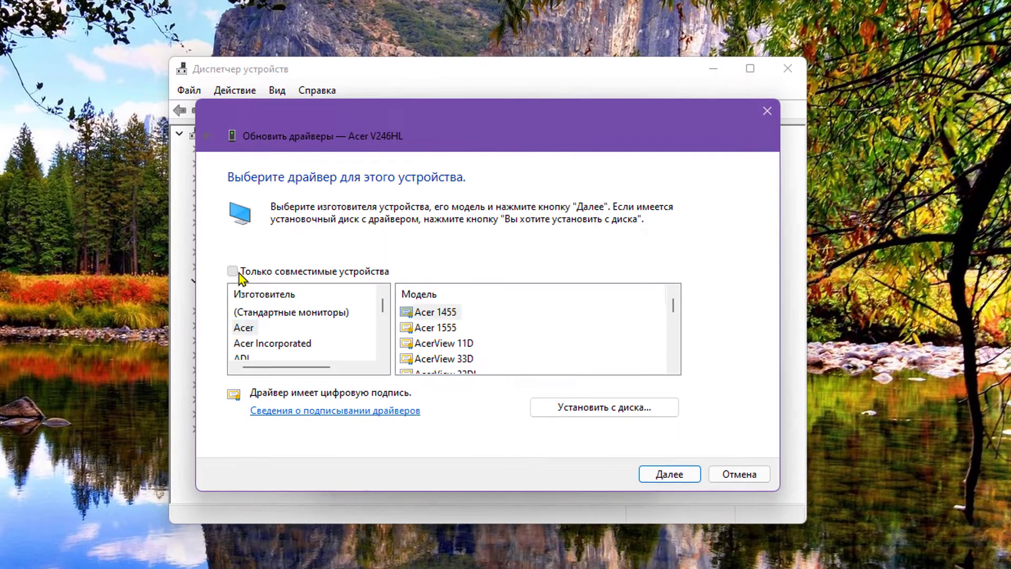
left_click(233, 271)
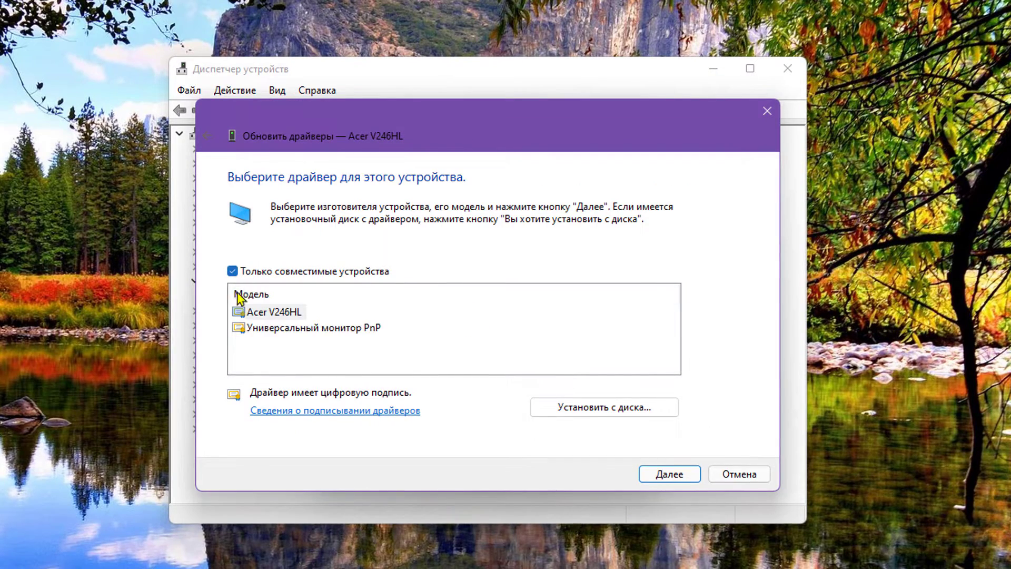
Step: Install the compatible Универсальный монитор PnP driver, check its provider, and close the wizard and the properties
left_click(295, 328)
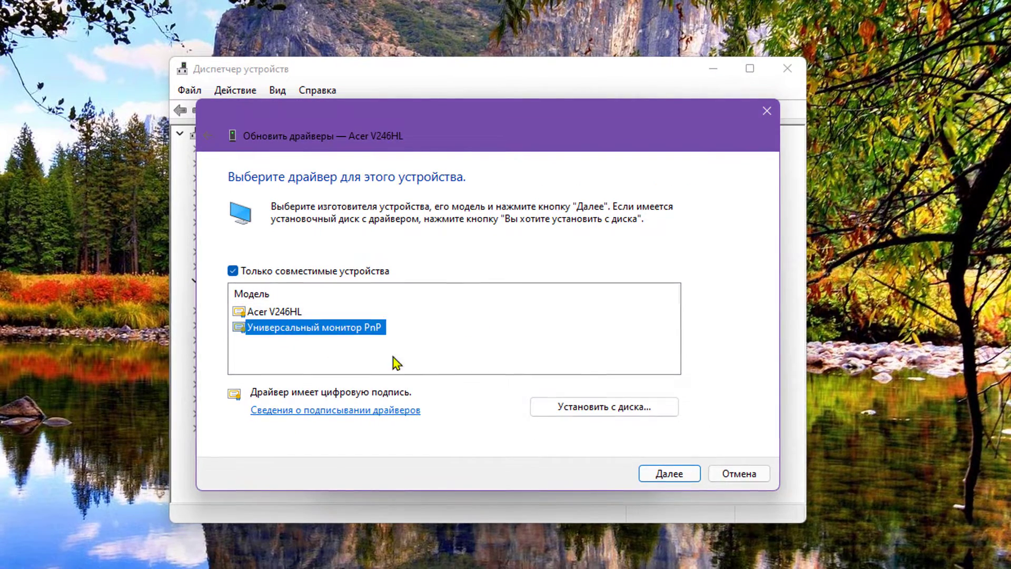
left_click(665, 475)
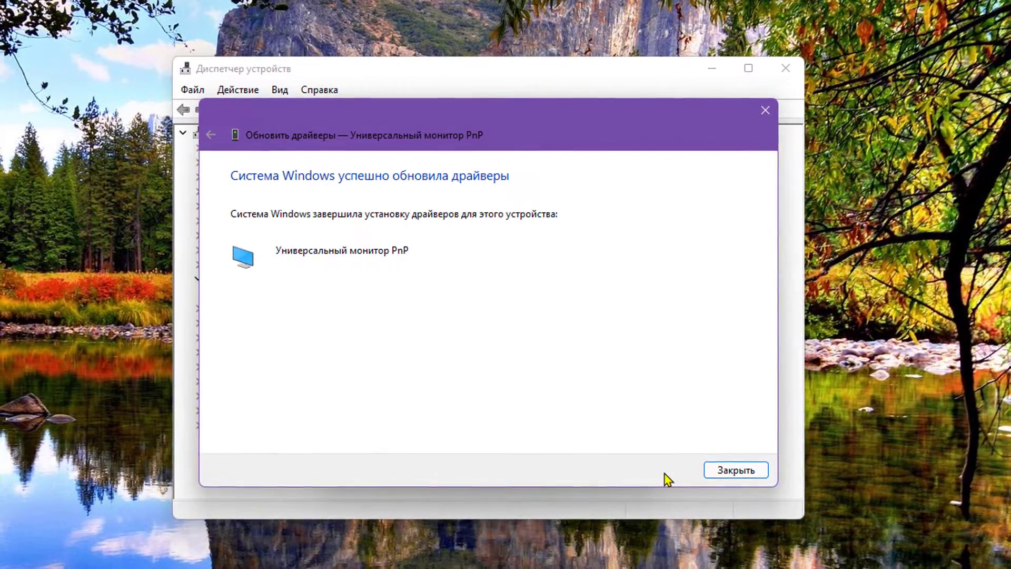
left_click(739, 470)
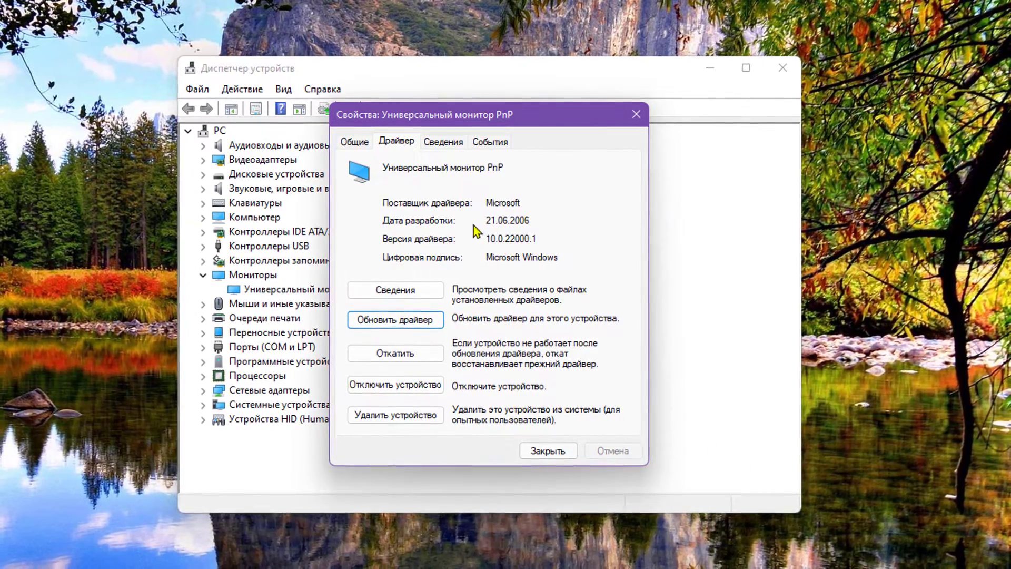
double_click(502, 203)
left_click(548, 448)
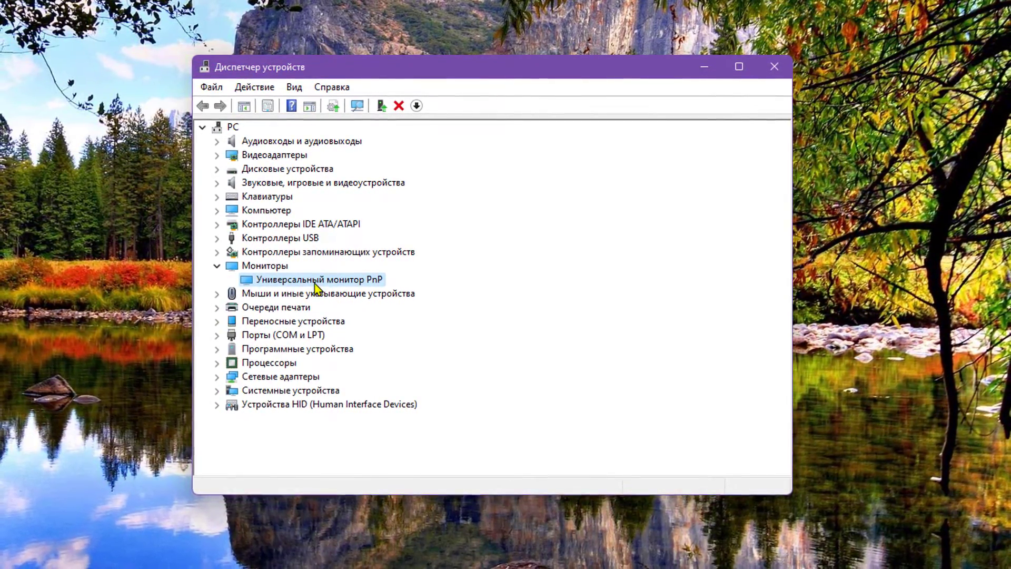
Step: Start a manual driver update for the Универсальный монитор PnP and display the list of drivers available on the computer
double_click(317, 284)
left_click(403, 138)
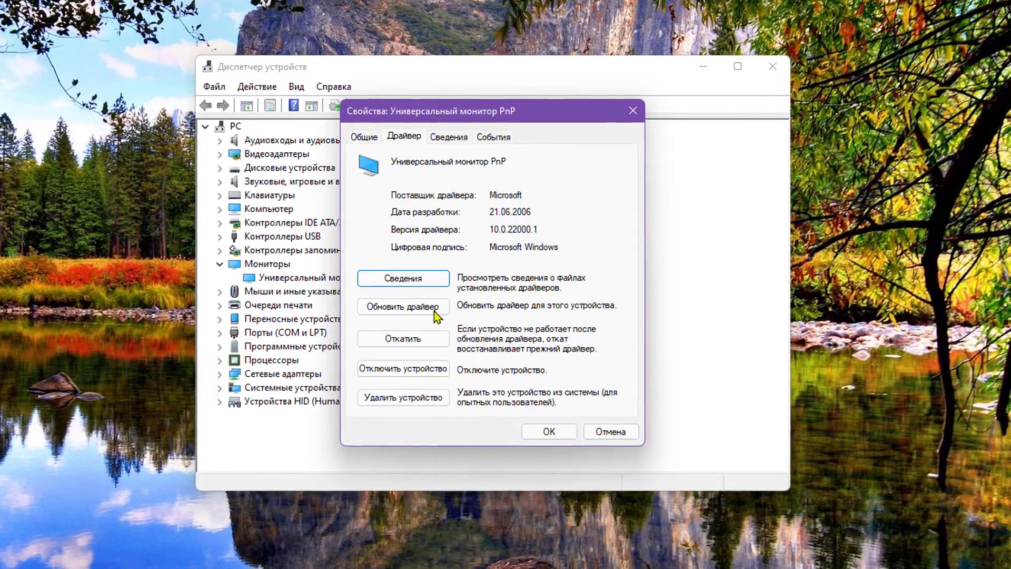
left_click(416, 315)
left_click(375, 374)
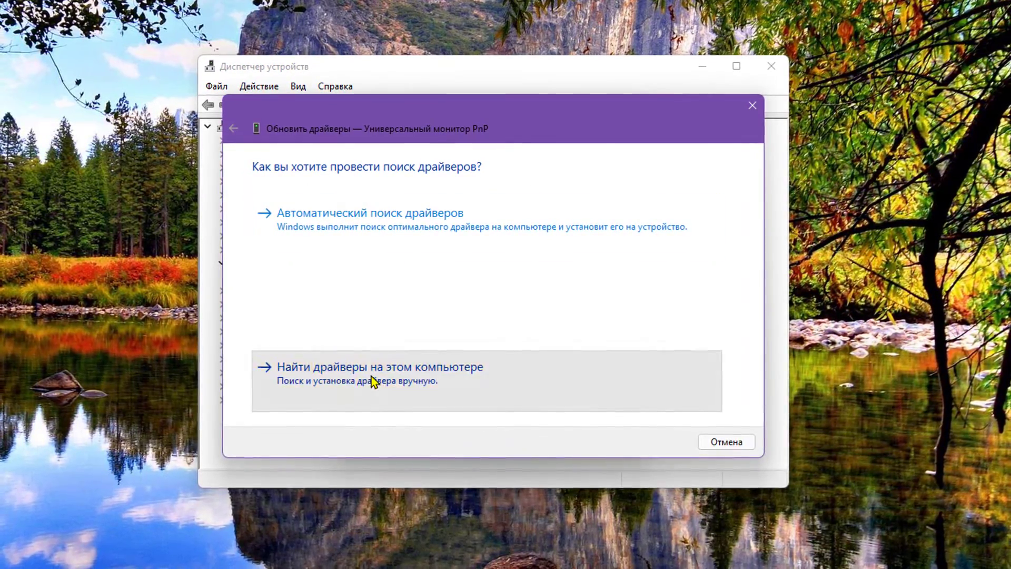
left_click(374, 344)
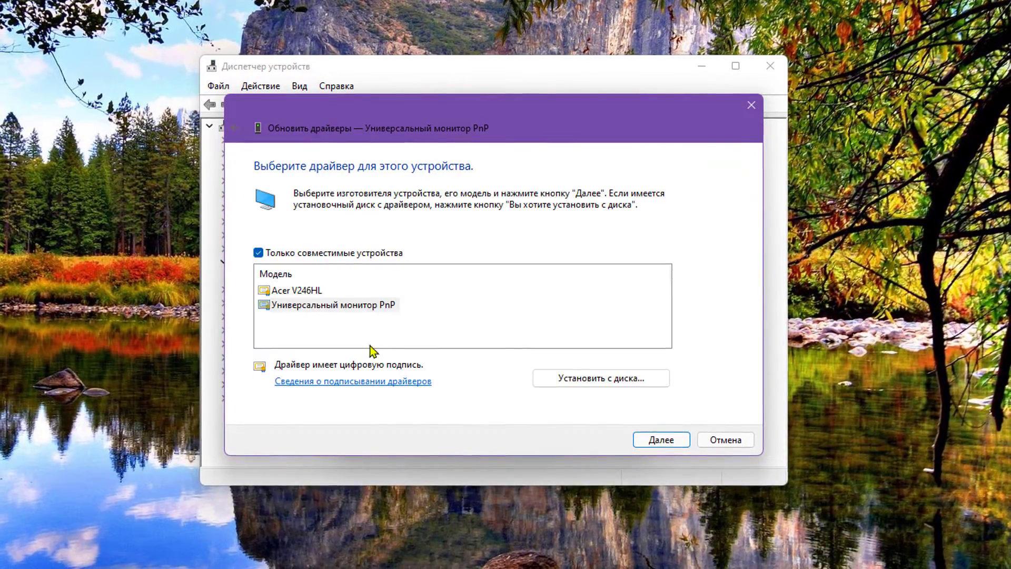
Step: Install the compatible Acer V246HL driver, then close the update wizard and the monitor's properties
left_click(306, 290)
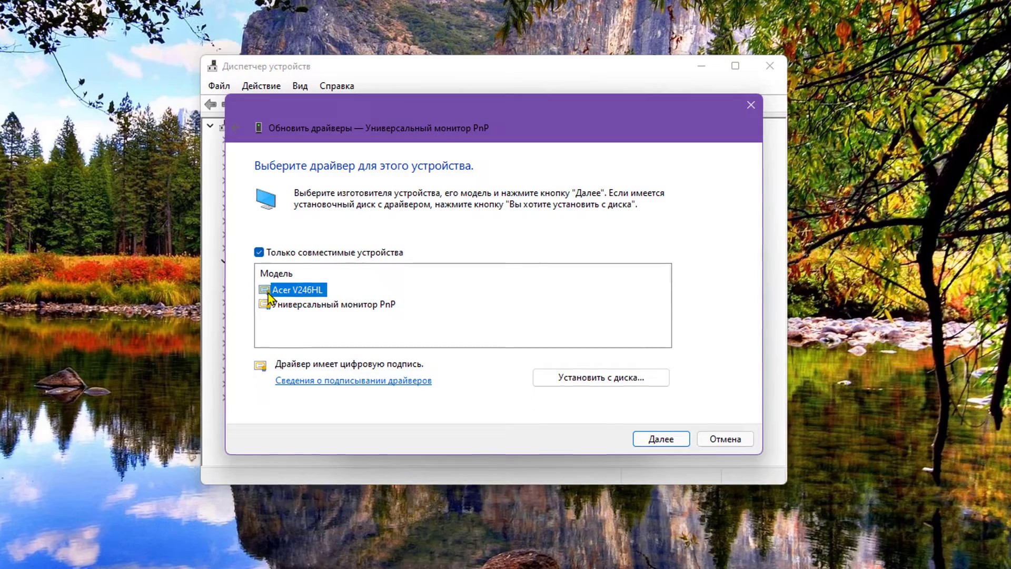
left_click(661, 438)
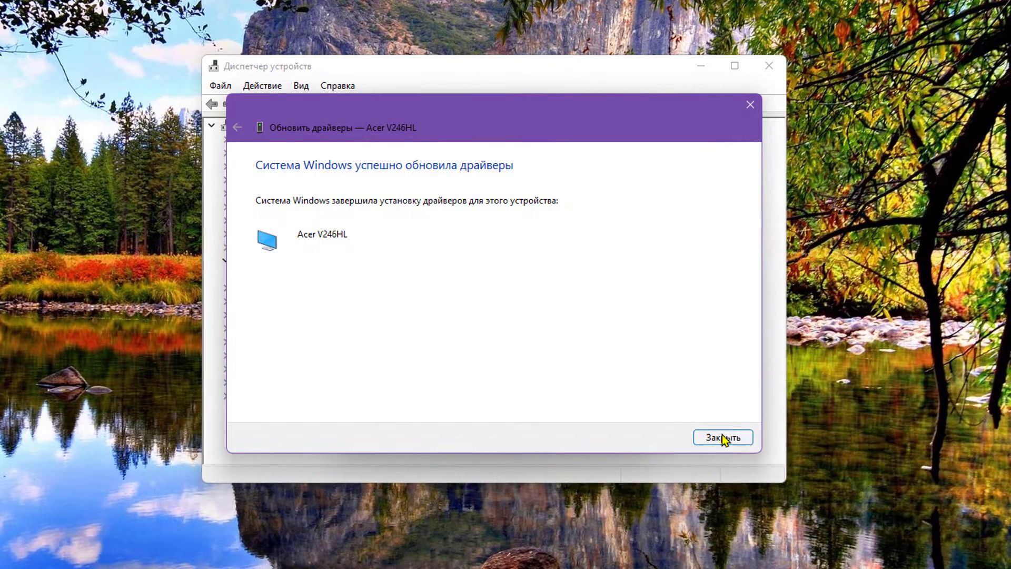
left_click(723, 437)
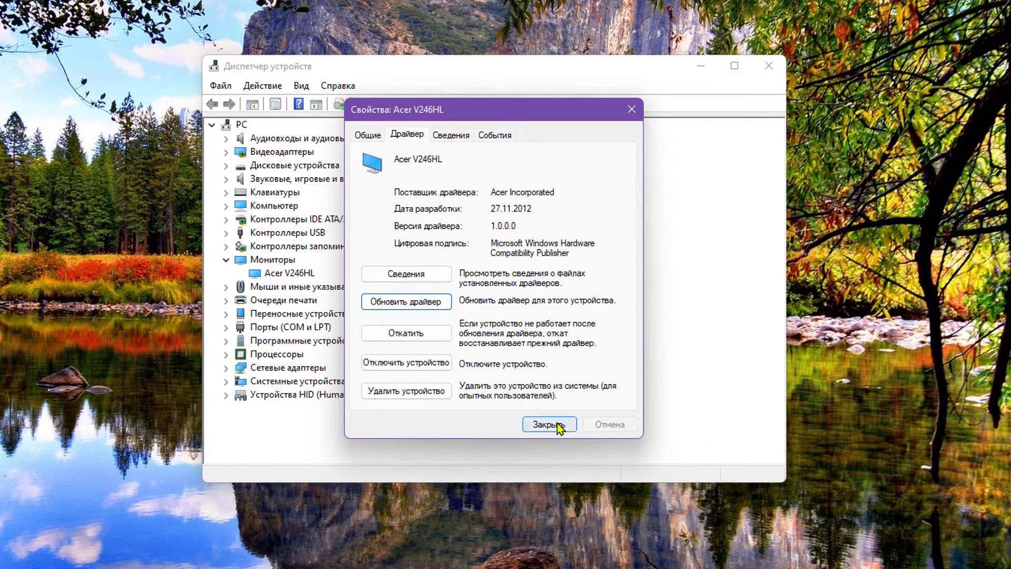
left_click(549, 424)
Step: Start a manual driver update for the Acer V246HL from the list of available drivers and choose to install from disk
double_click(297, 272)
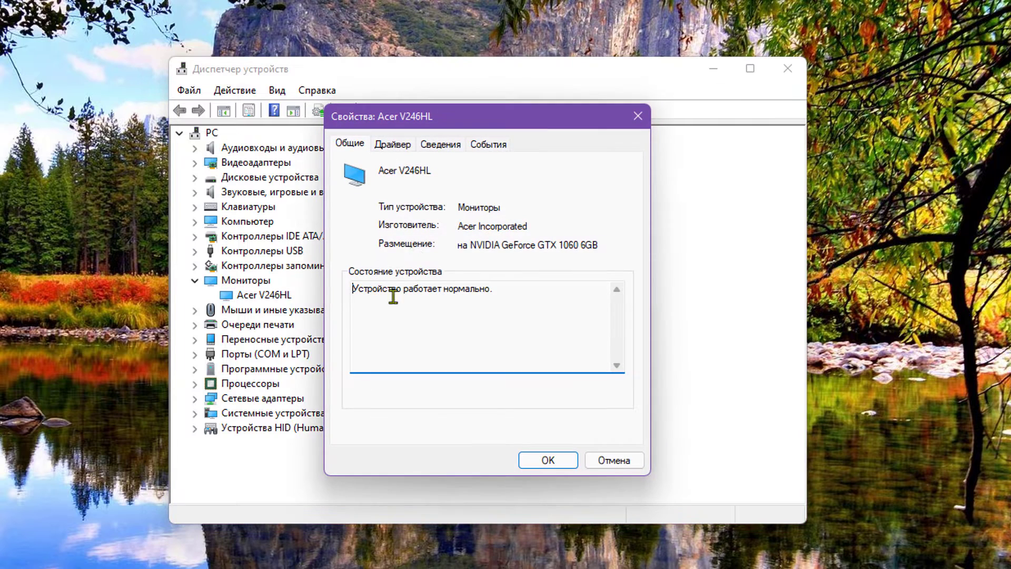
left_click(403, 148)
left_click(394, 326)
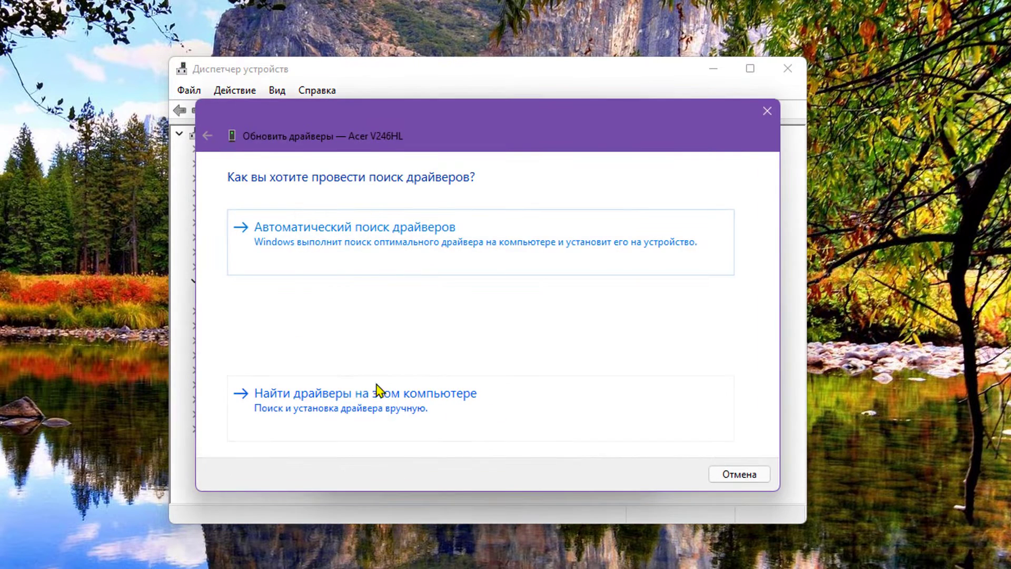
left_click(343, 407)
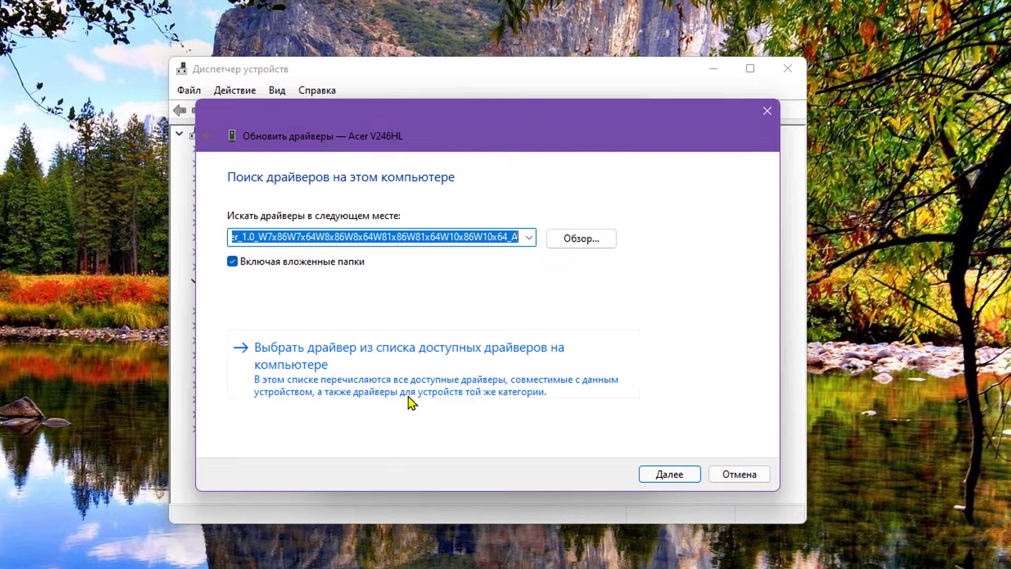
left_click(470, 389)
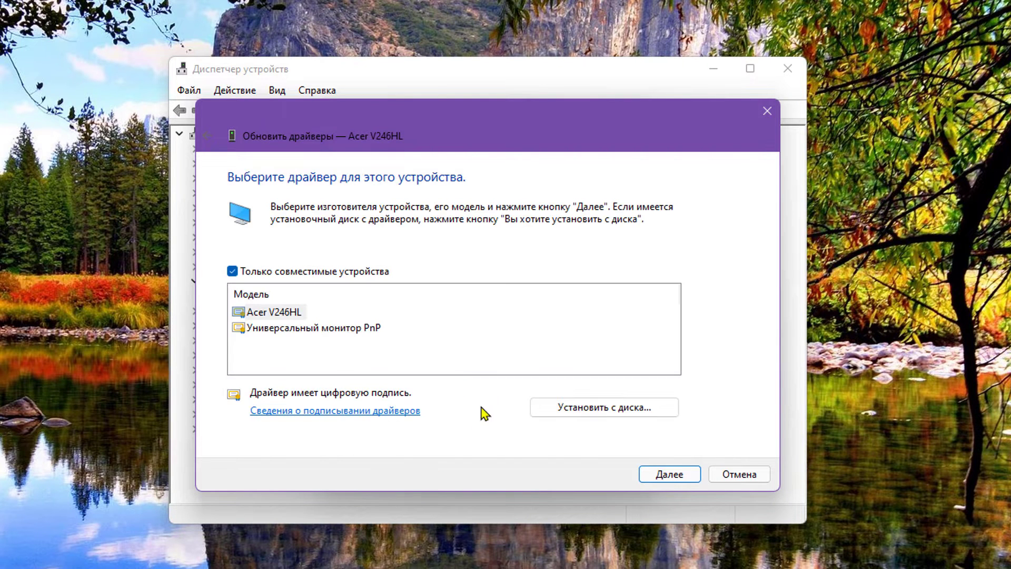
left_click(622, 409)
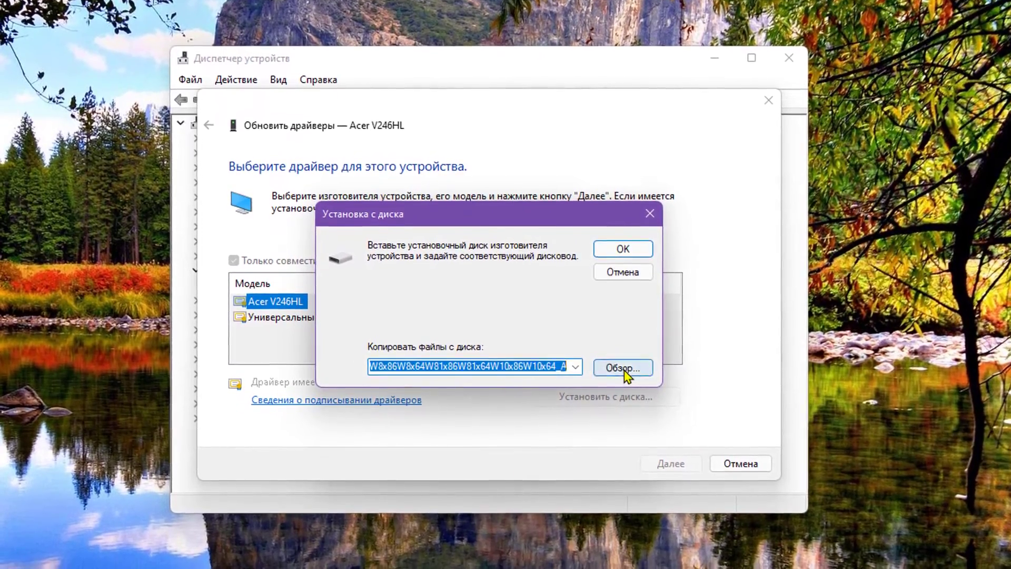
Step: Browse through the nested Monitor_Acer_1.0 folders on drive C: and load Acer V246HL.inf as the driver source
left_click(622, 377)
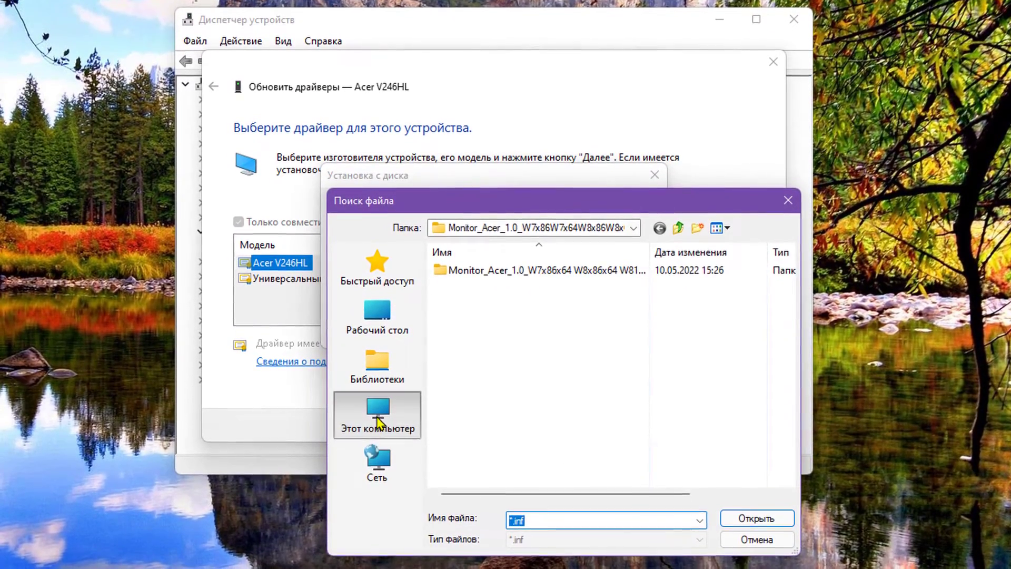
left_click(380, 441)
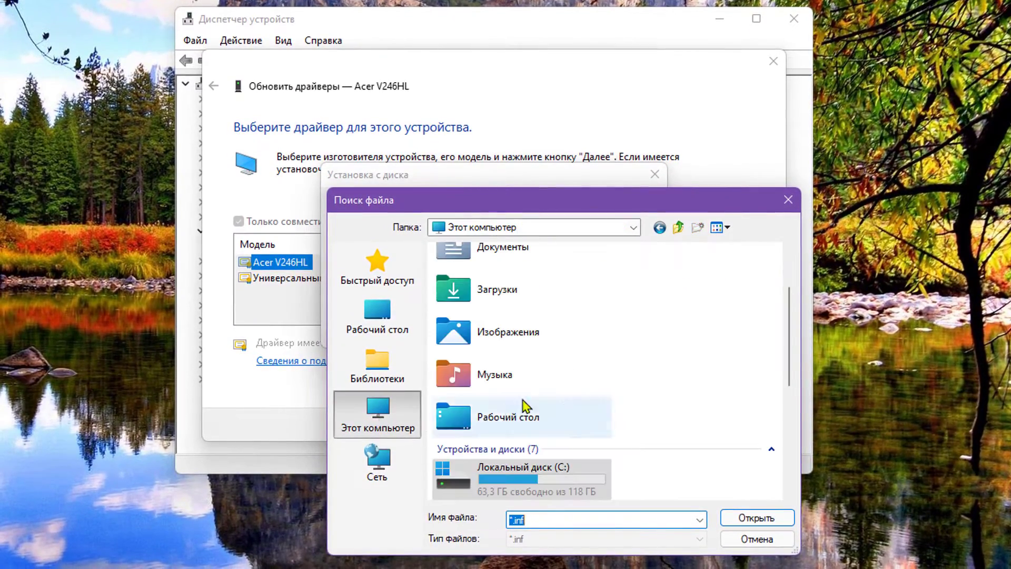
scroll(579, 368, "down", 5)
scroll(579, 369, "up", 4)
scroll(579, 369, "down", 1)
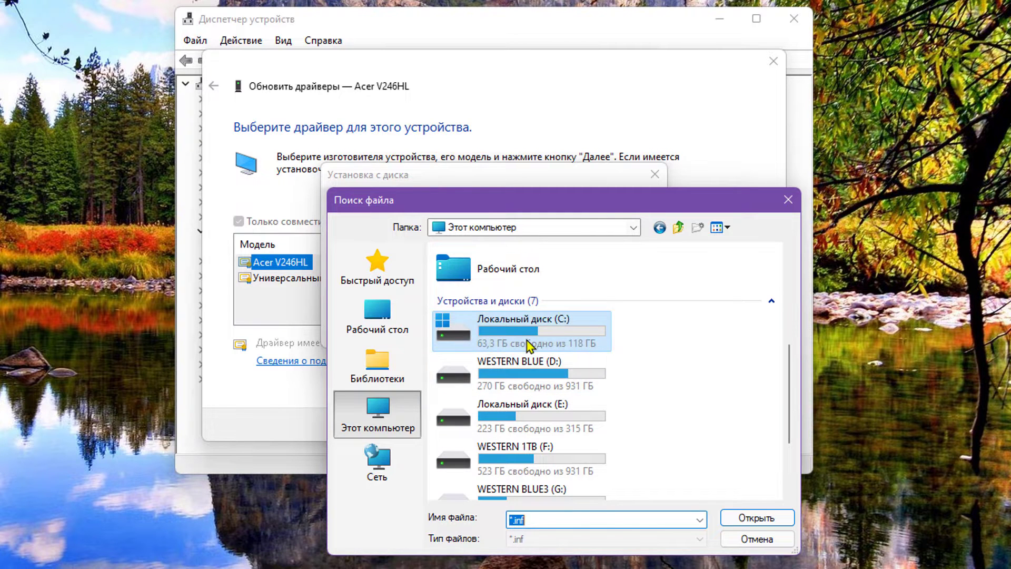
double_click(532, 316)
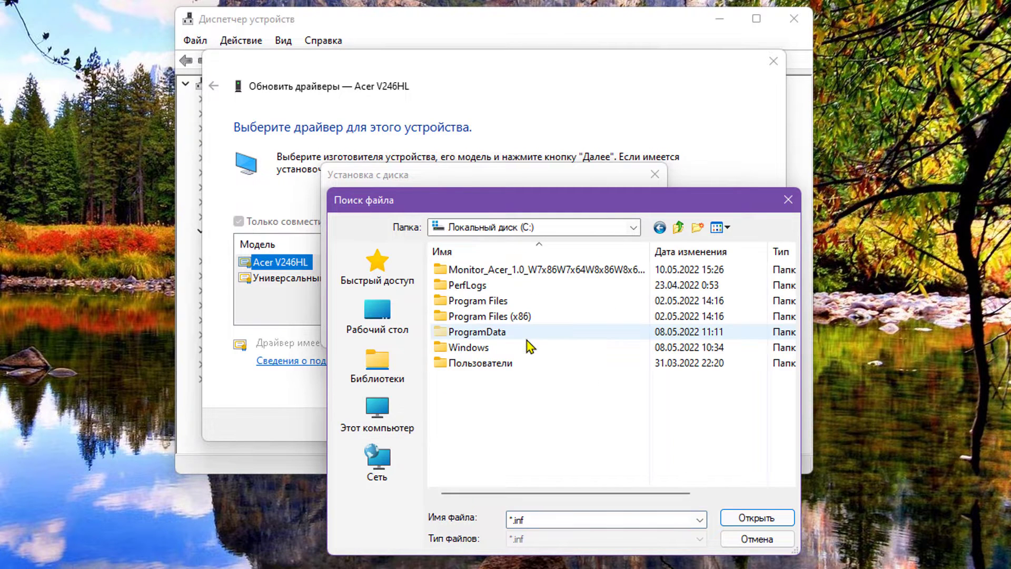
double_click(465, 277)
double_click(465, 274)
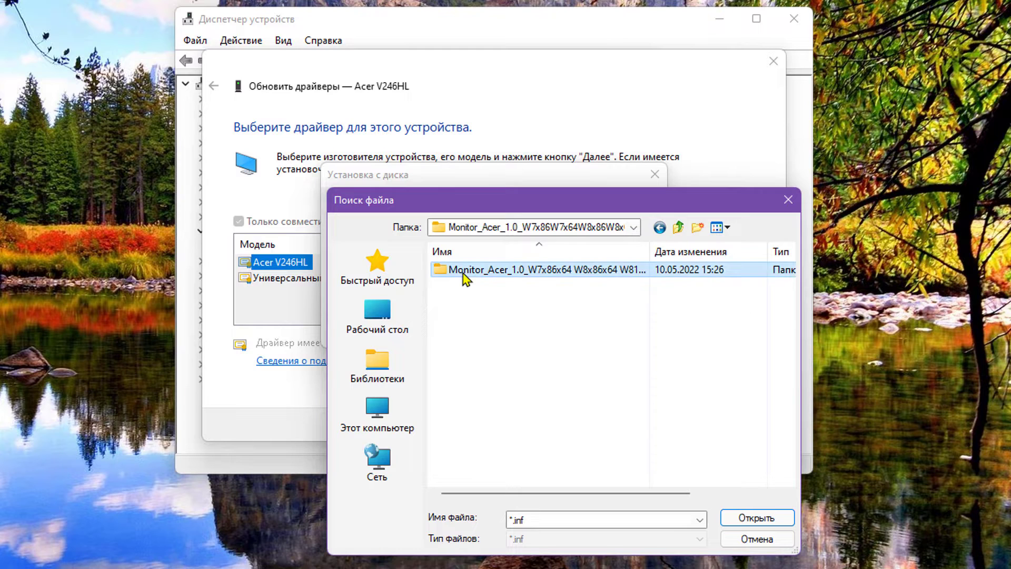
left_click(487, 270)
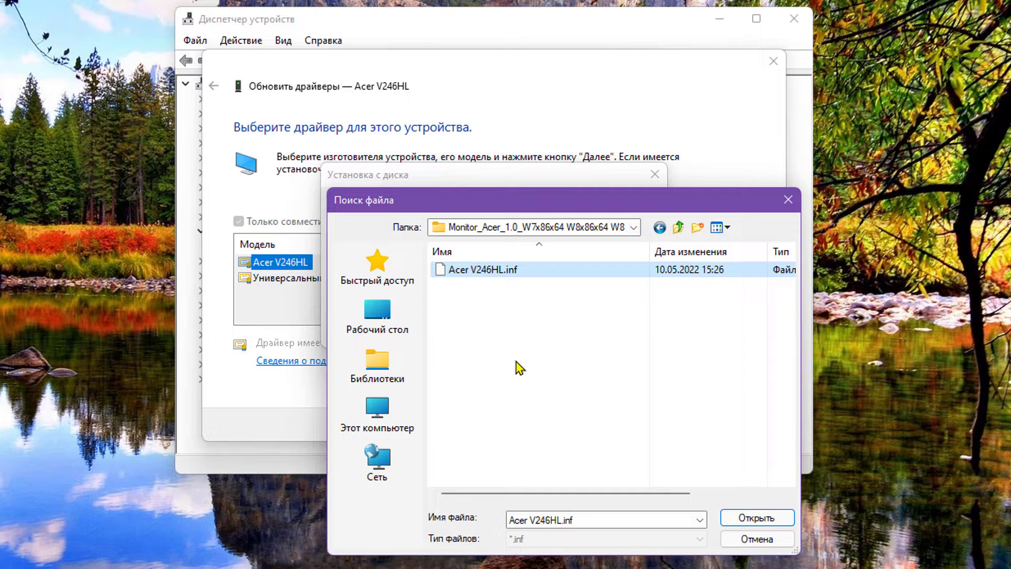
double_click(467, 270)
left_click(626, 212)
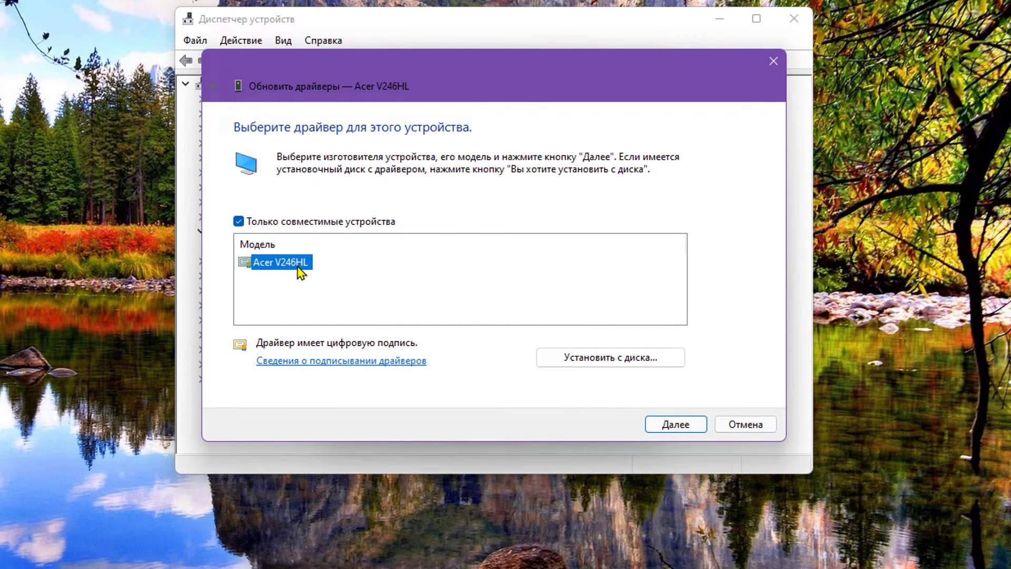
Step: Install the Acer V246HL driver from the loaded file and close the wizard and the properties
left_click(684, 427)
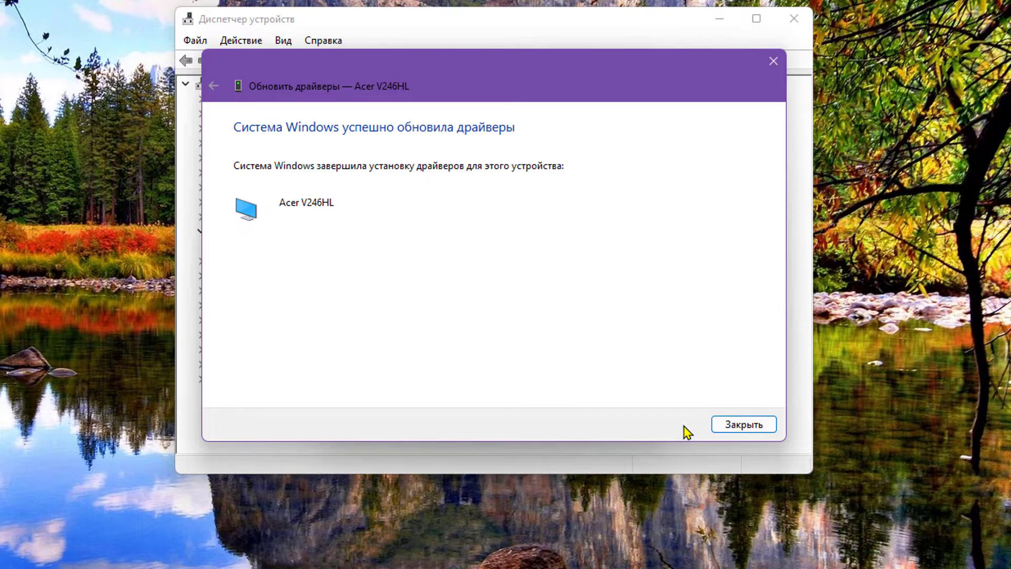
left_click(732, 426)
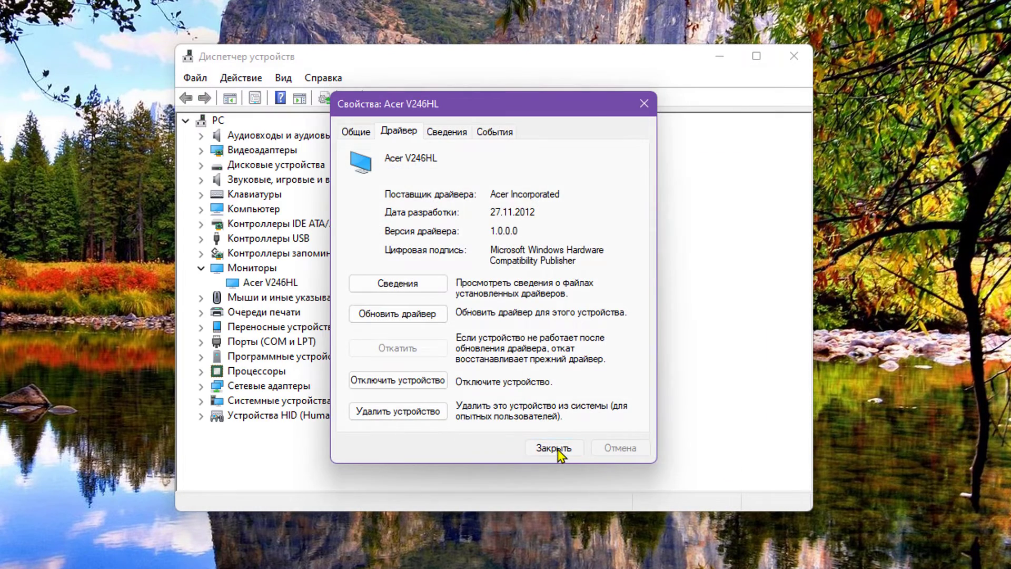
left_click(558, 449)
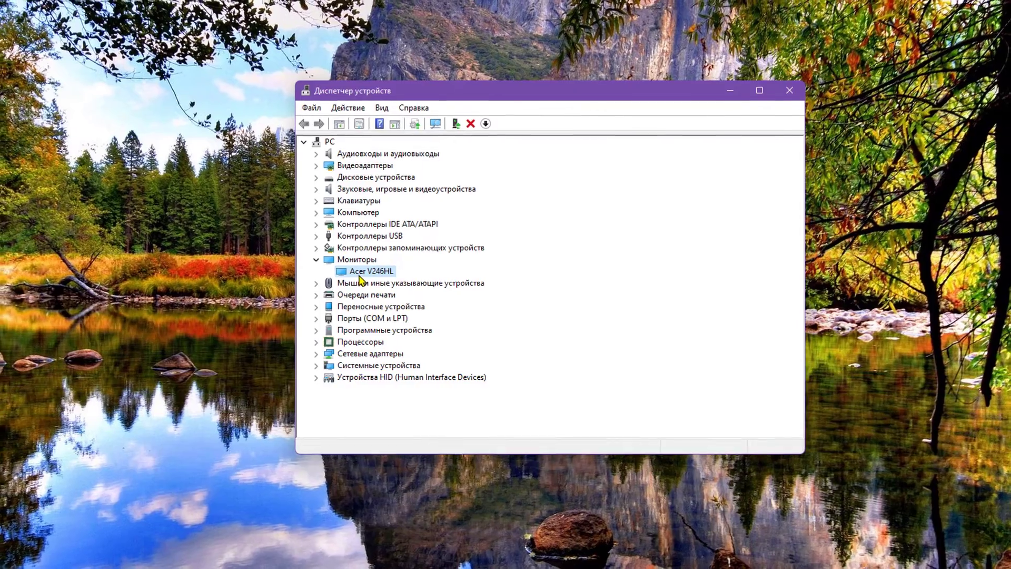
Step: Reopen the manual driver update for the Acer V246HL, list the available drivers and open the install-from-disk dialog
double_click(360, 272)
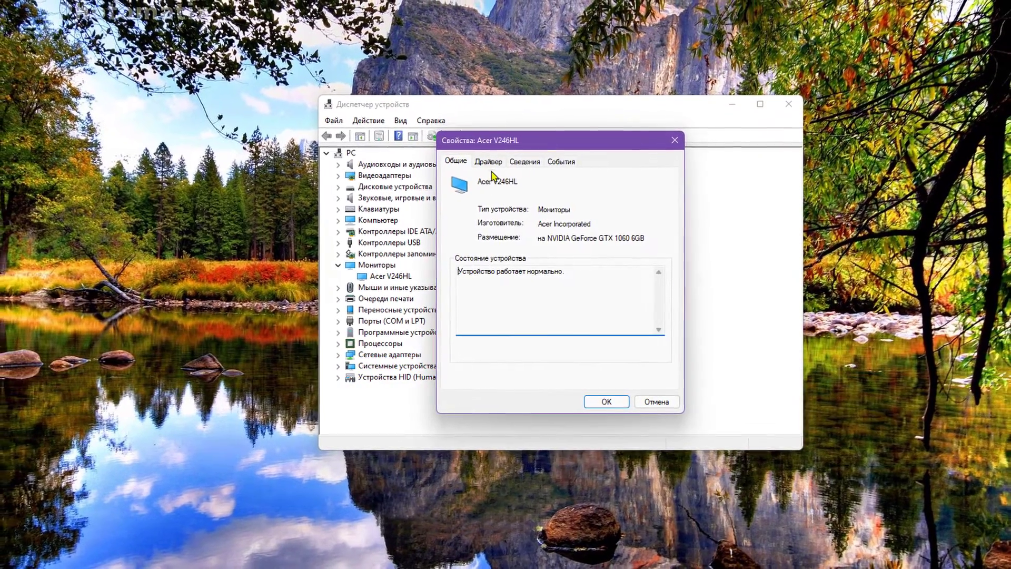
left_click(473, 150)
left_click(492, 300)
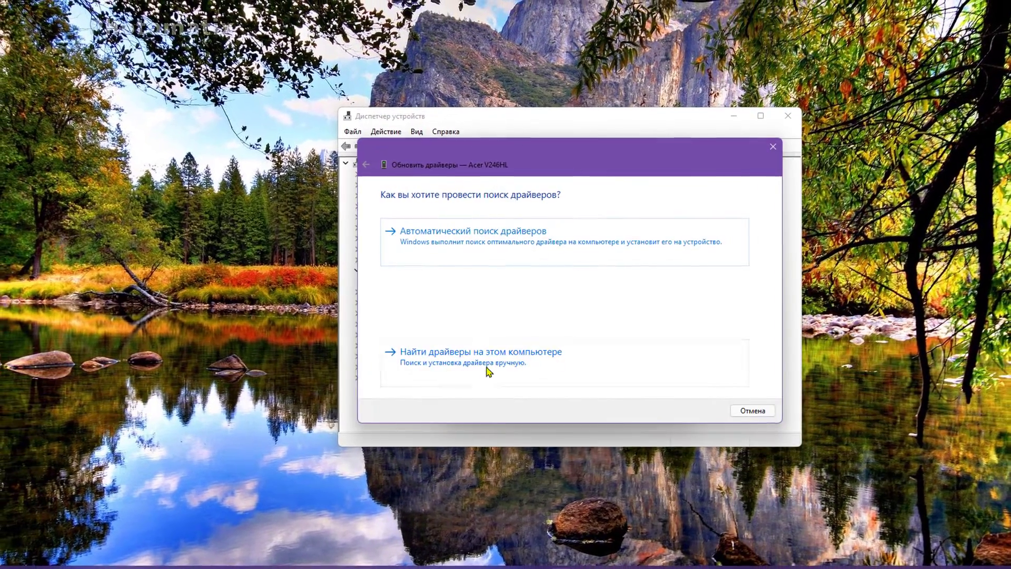
left_click(457, 370)
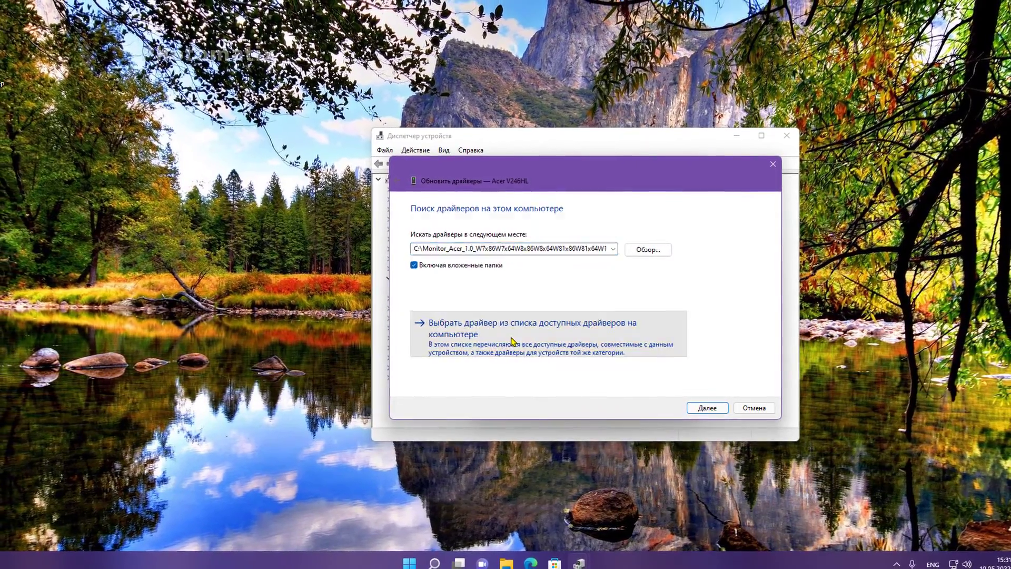
left_click(508, 337)
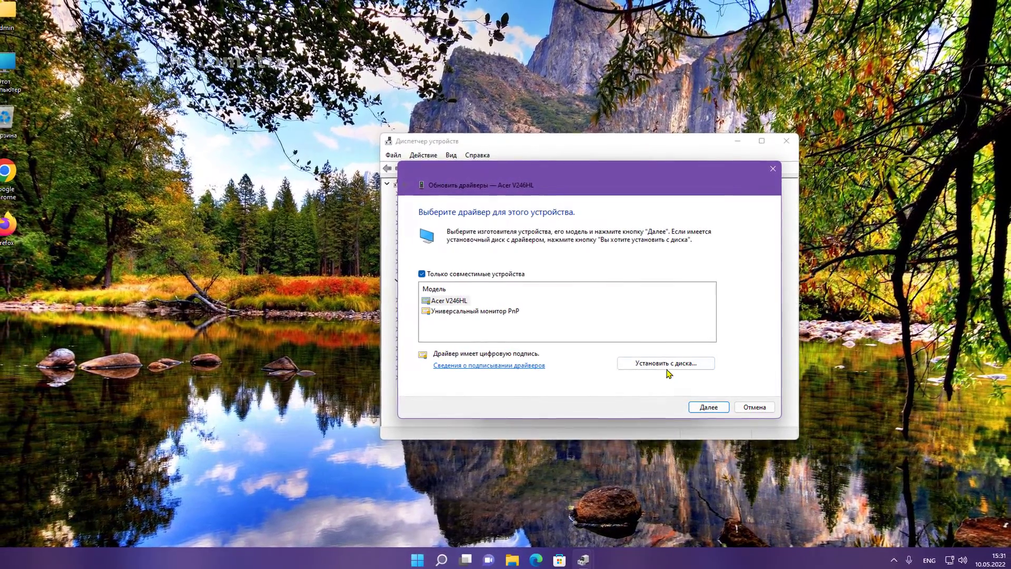
left_click(666, 363)
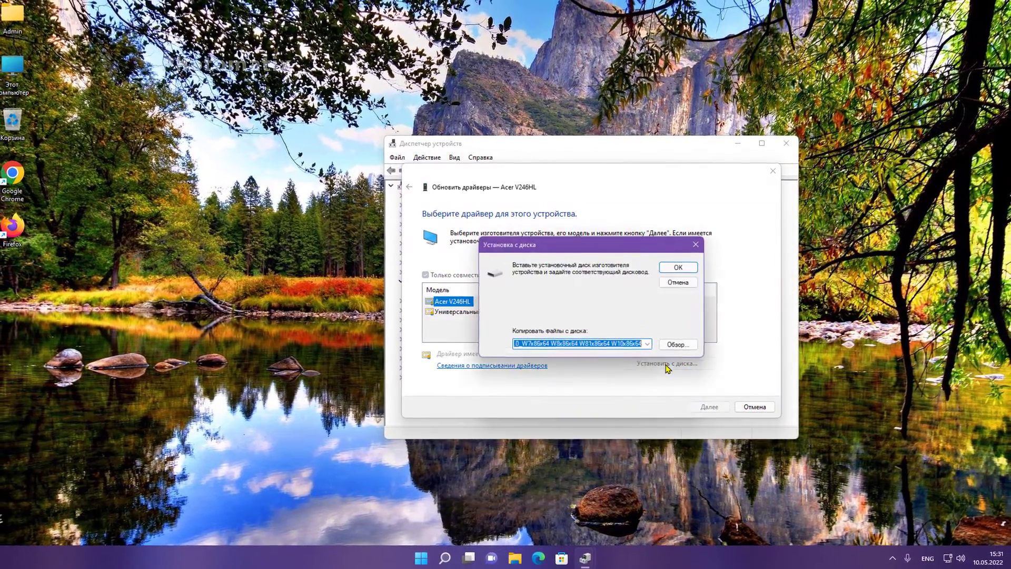